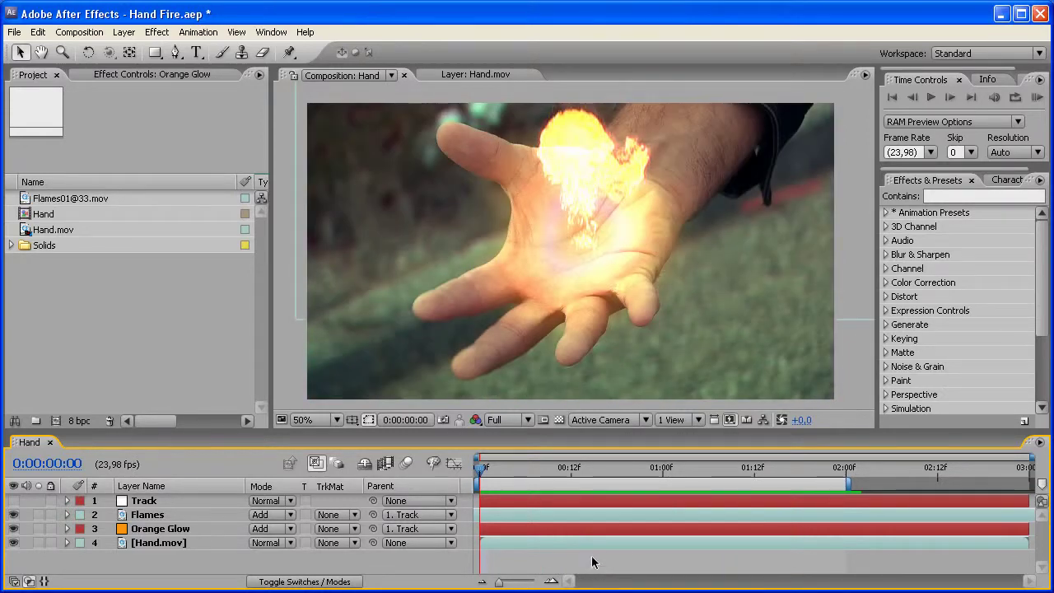
# Create a new composition from the Hand.mov footage after scrubbing through the finished Hand composition
pyautogui.moveTo(482, 469); pyautogui.dragTo(717, 470)
pyautogui.click(649, 560)
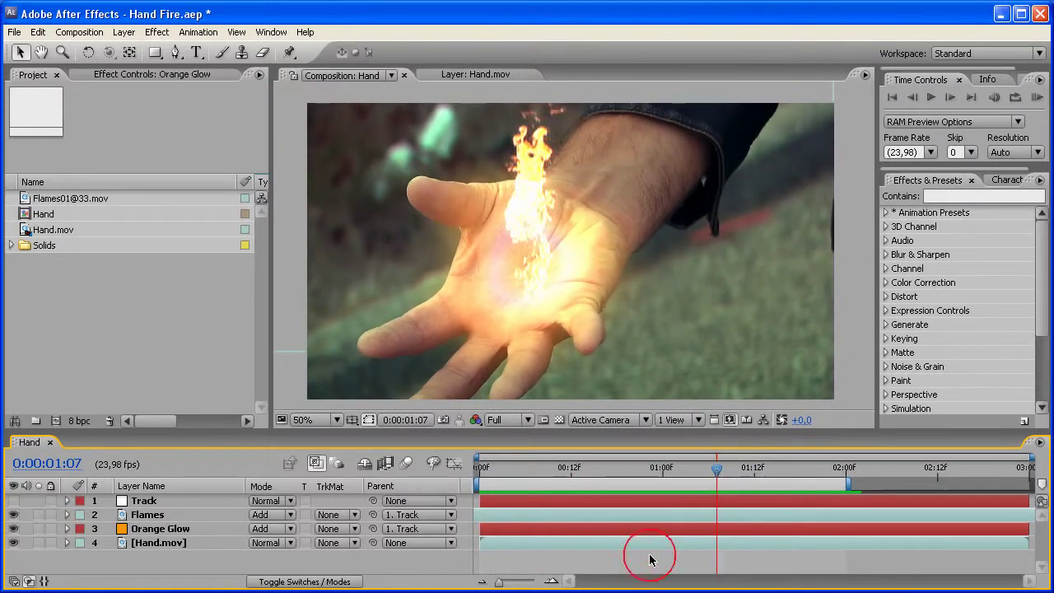
pyautogui.click(68, 228)
pyautogui.click(54, 420)
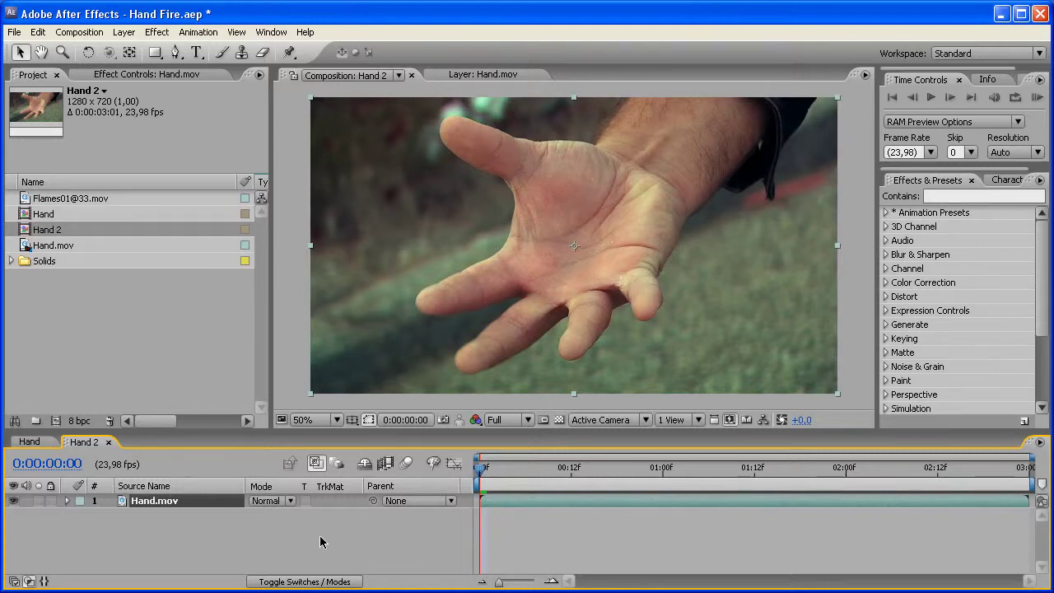
# Open the Tracker Controls and start Track Motion on the Hand.mov layer
pyautogui.click(160, 505)
pyautogui.click(270, 32)
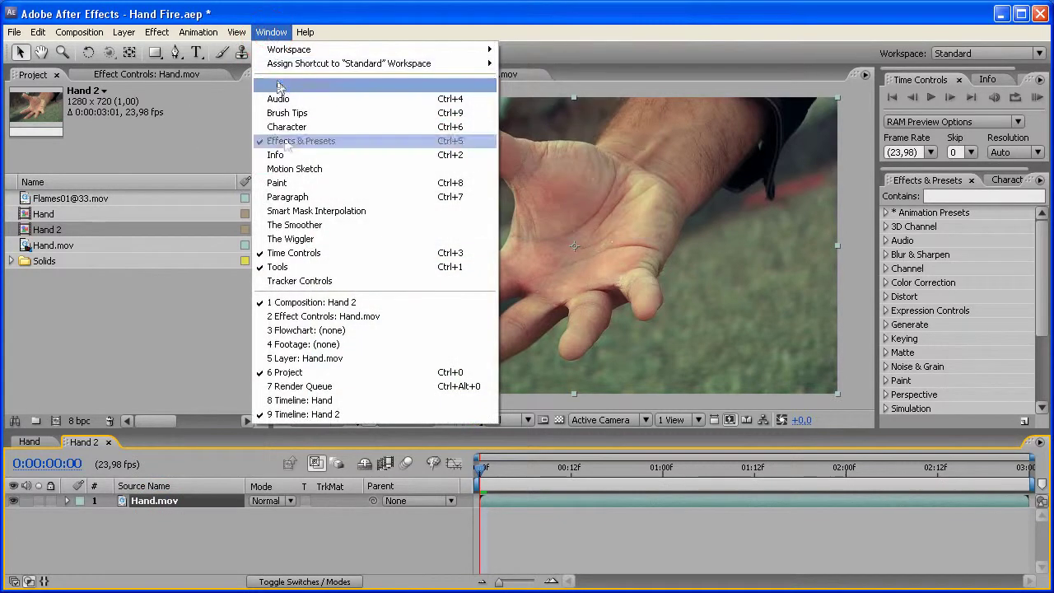
pyautogui.click(340, 279)
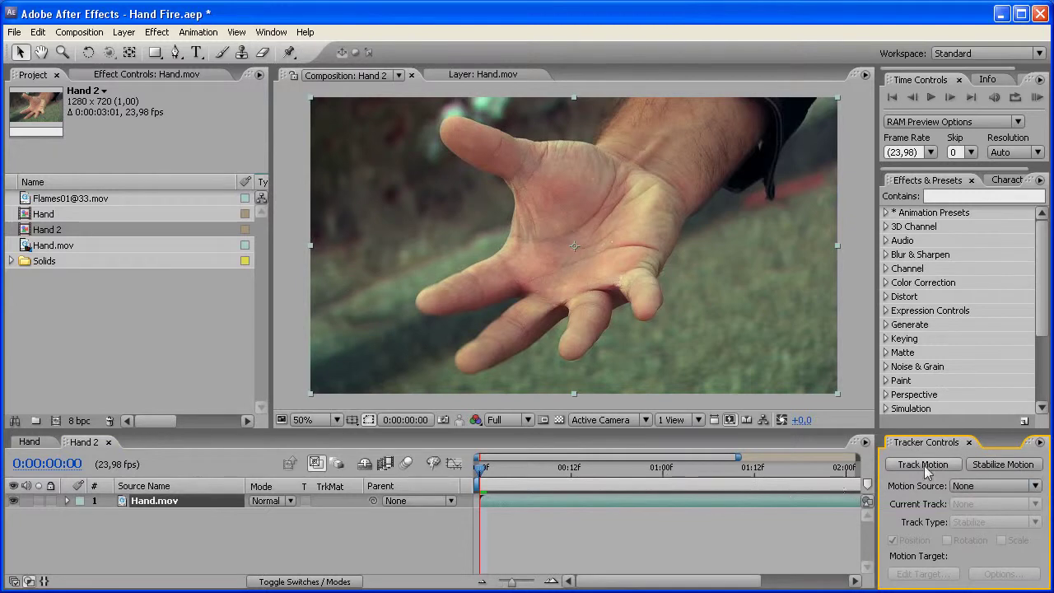
pyautogui.click(922, 464)
# Enlarge the feature and search regions of Track Point 1 and place it on the upper palm
pyautogui.scroll(3, 615, 299)
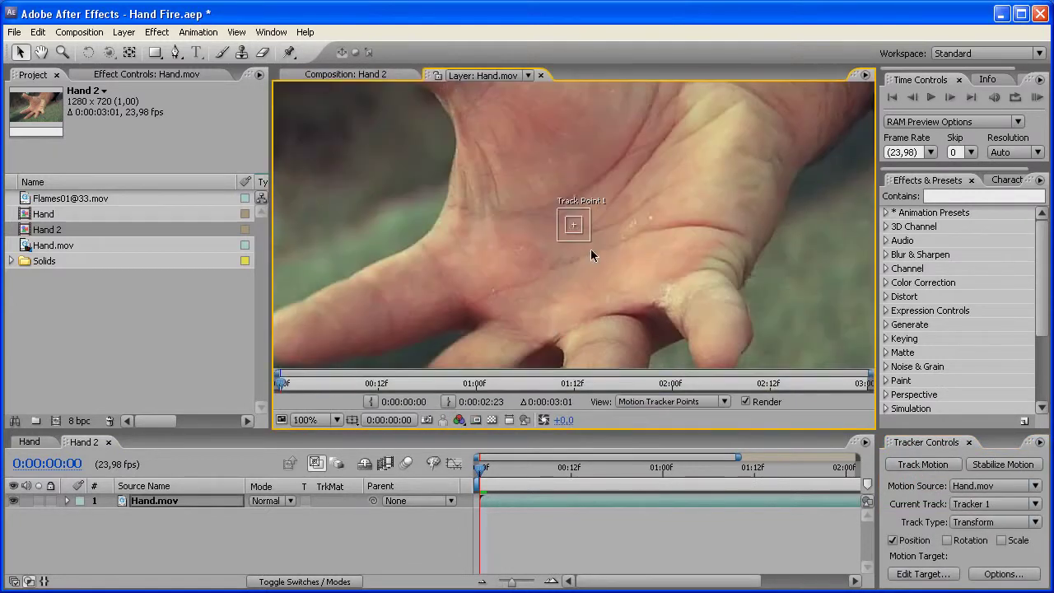
pyautogui.click(583, 238)
pyautogui.moveTo(593, 244); pyautogui.dragTo(622, 274)
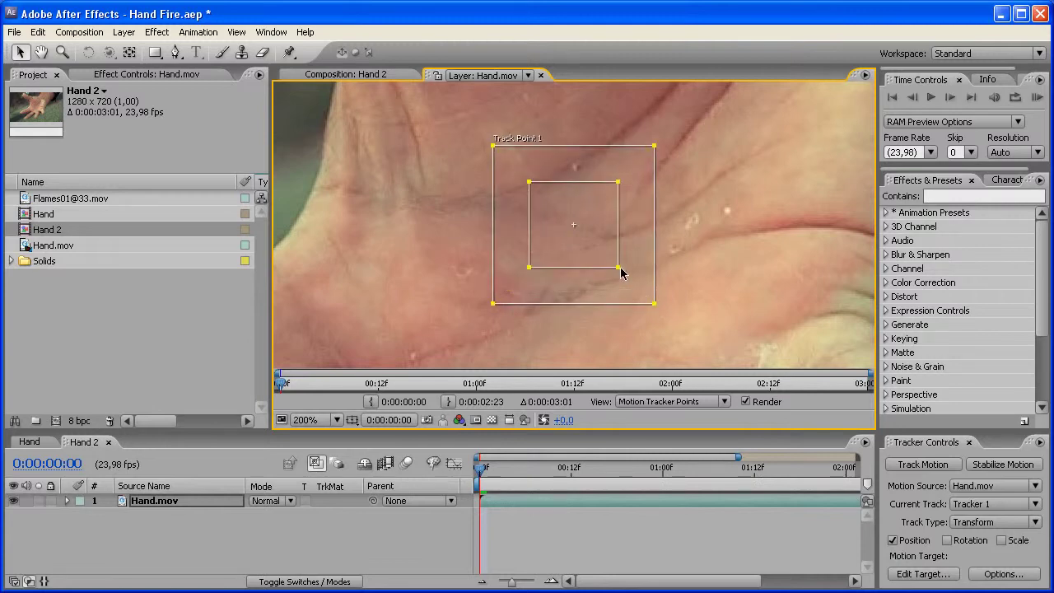
pyautogui.scroll(-4, 613, 224)
pyautogui.moveTo(592, 223); pyautogui.dragTo(607, 200)
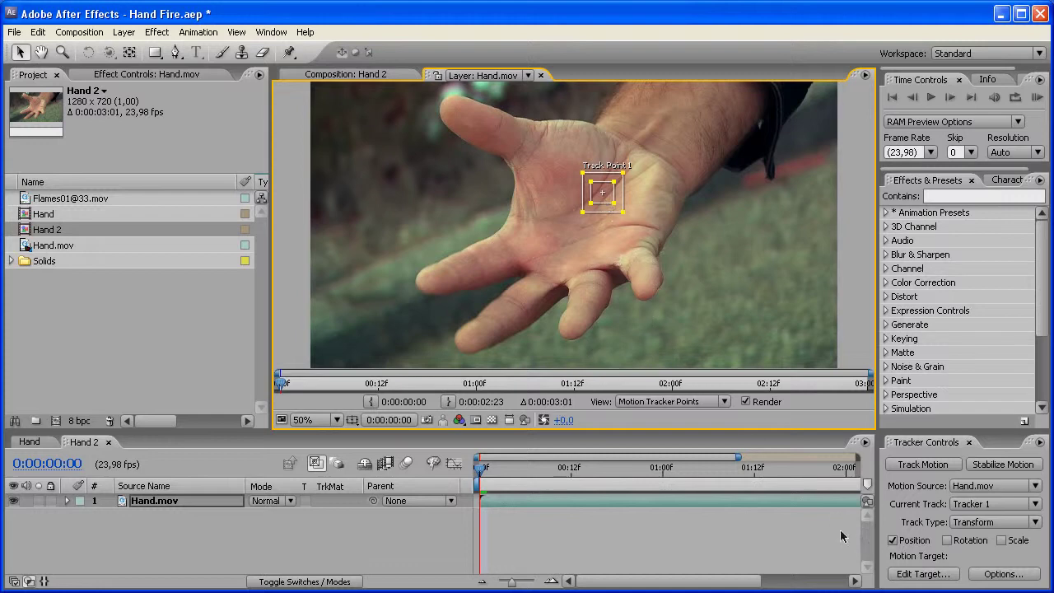
# Add a null object layer above Hand.mov in the Hand 2 composition
pyautogui.click(124, 33)
pyautogui.moveTo(144, 50)
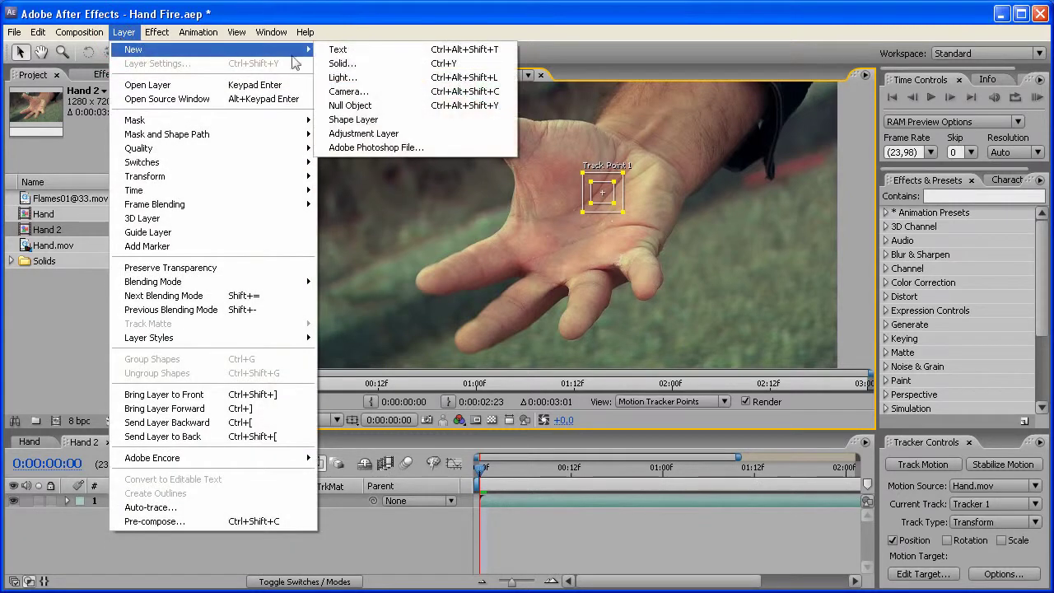
pyautogui.click(381, 110)
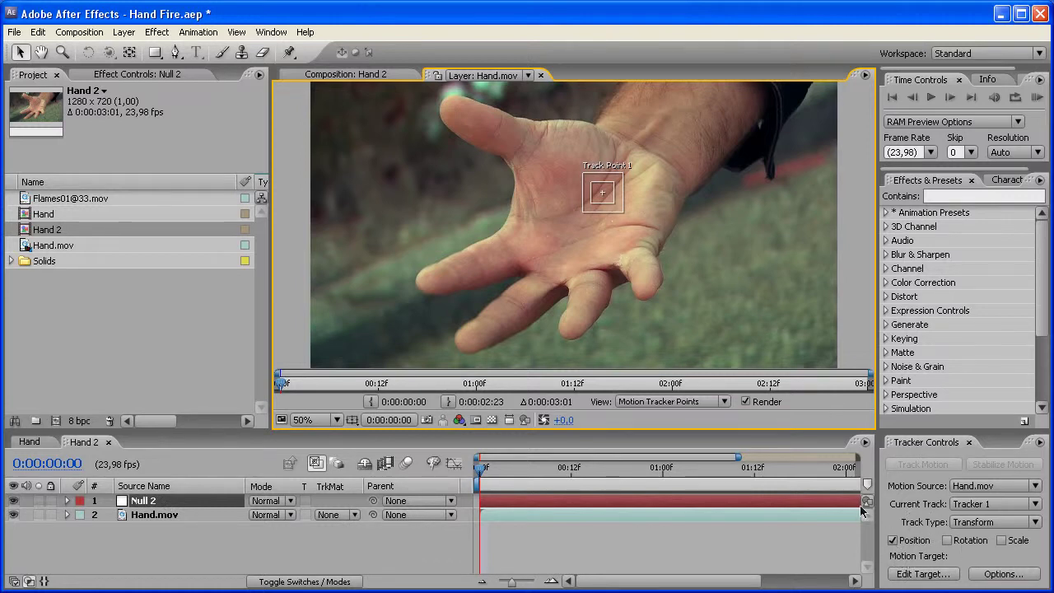
# Fit the whole clip in an enlarged timeline and assign the new null layer as the tracker's motion target
pyautogui.moveTo(774, 430); pyautogui.dragTo(776, 380)
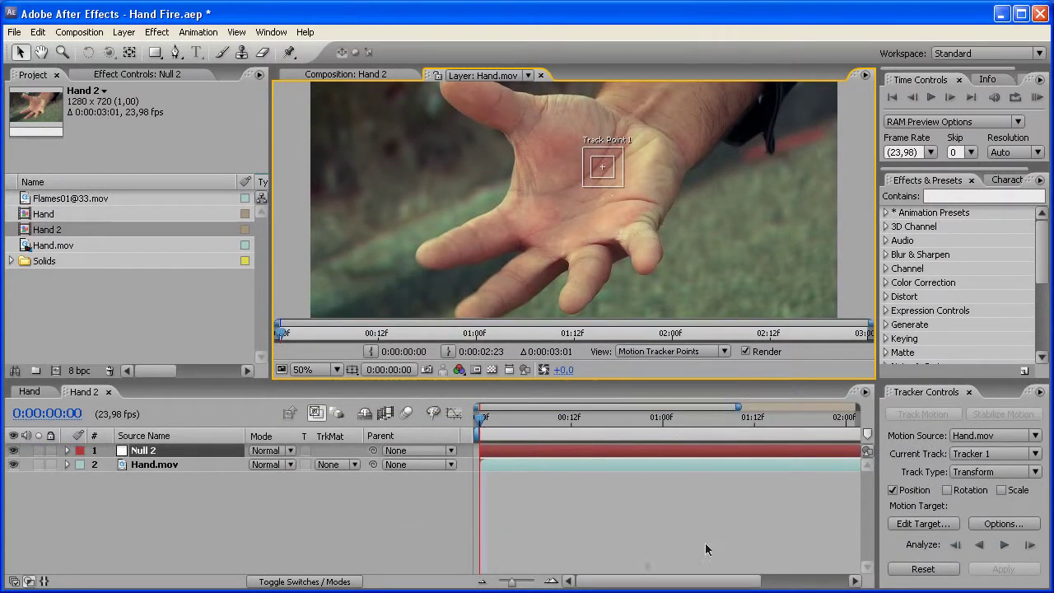
pyautogui.moveTo(512, 582); pyautogui.dragTo(498, 583)
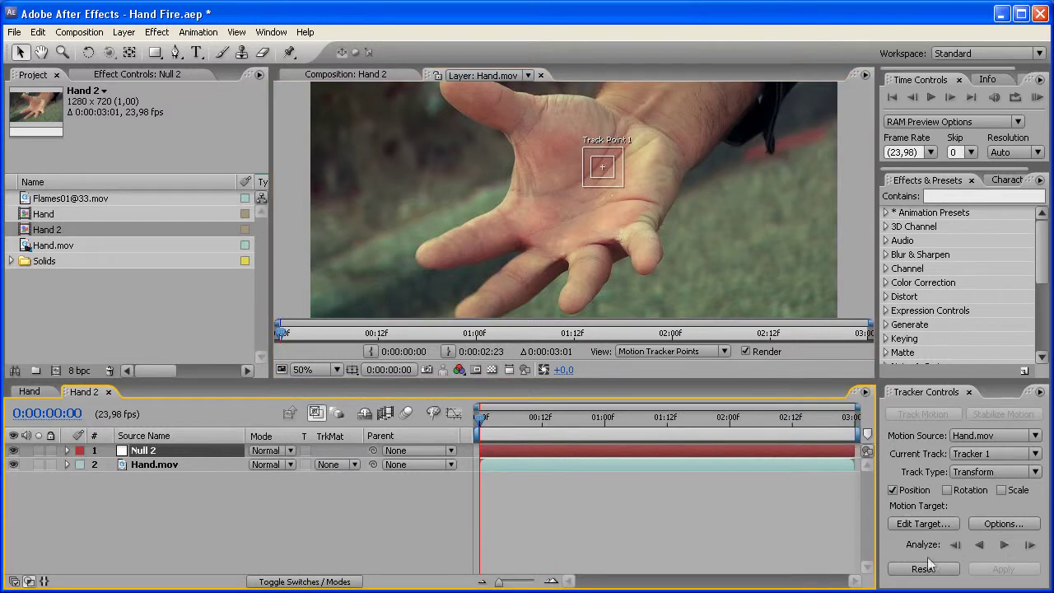
pyautogui.click(923, 524)
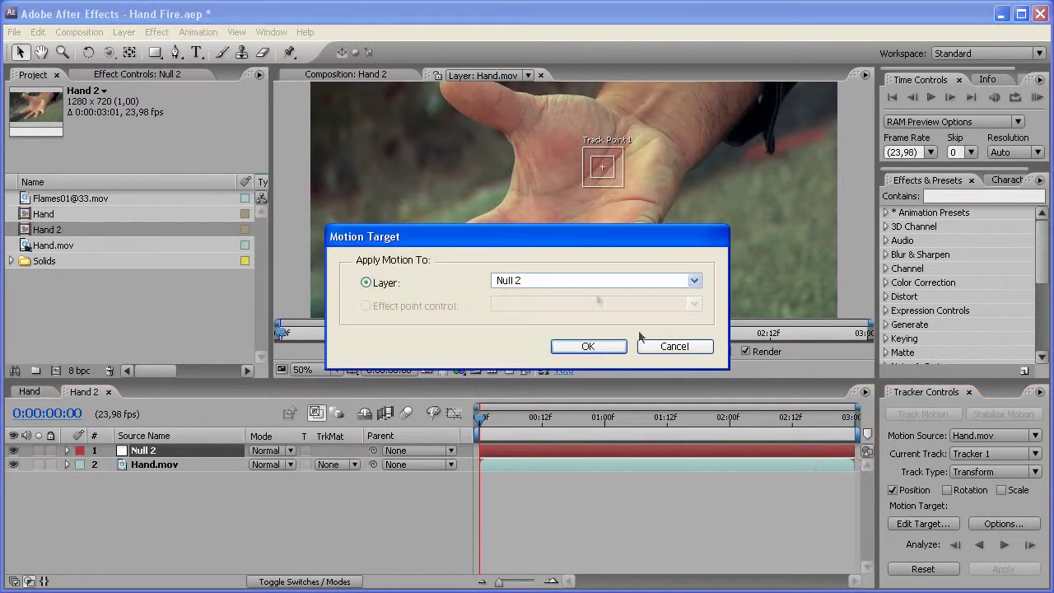
pyautogui.click(588, 347)
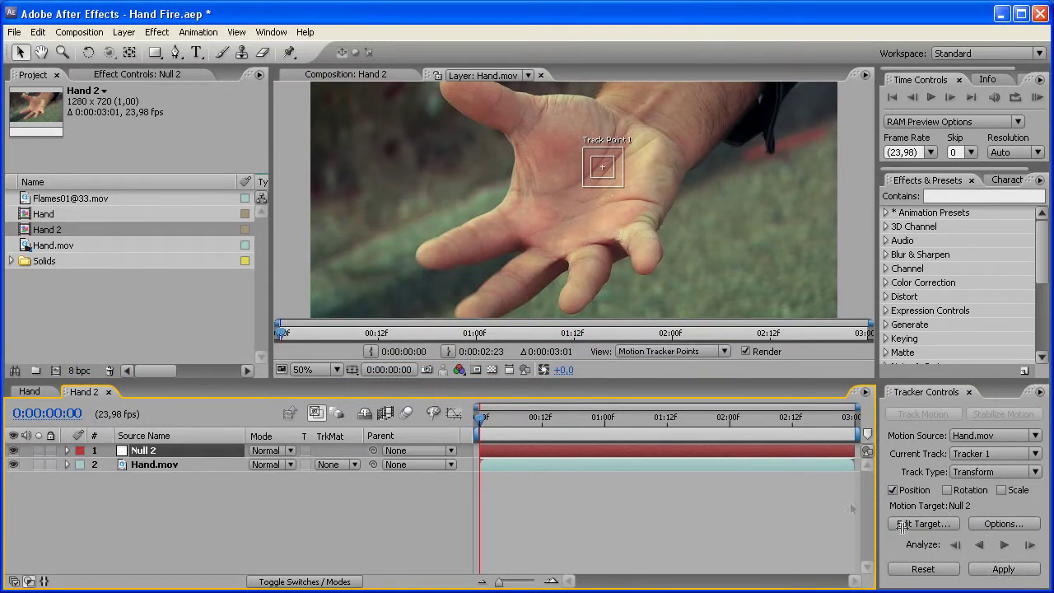
# Close the Hand.mov layer view and delete the new null layer from Hand 2
pyautogui.click(540, 75)
pyautogui.click(201, 457)
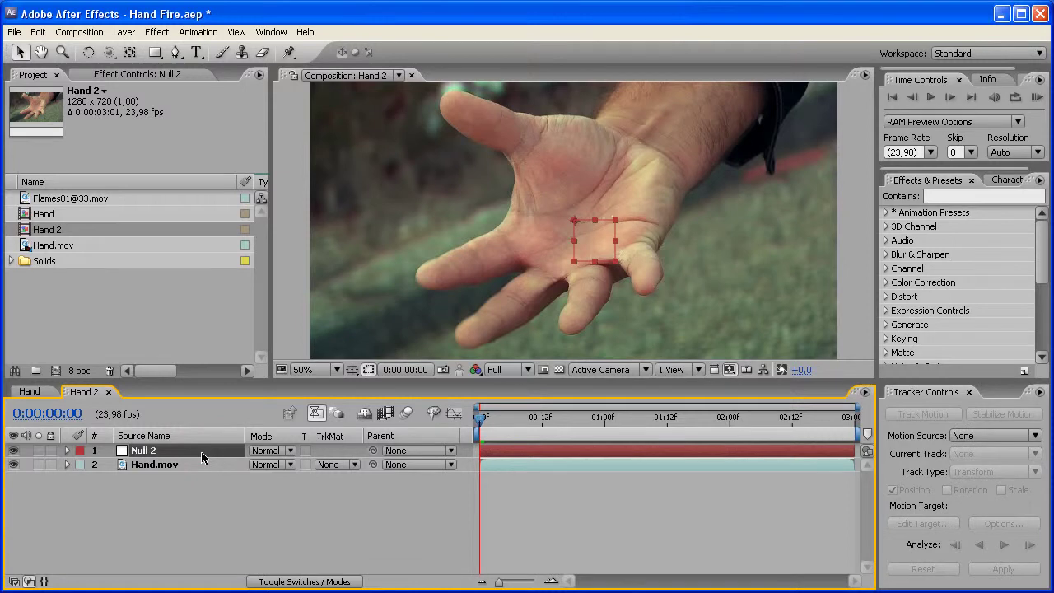
pyautogui.press('Delete')
# Copy the Track null layer from the Hand composition and paste it into Hand 2
pyautogui.click(29, 392)
pyautogui.click(145, 451)
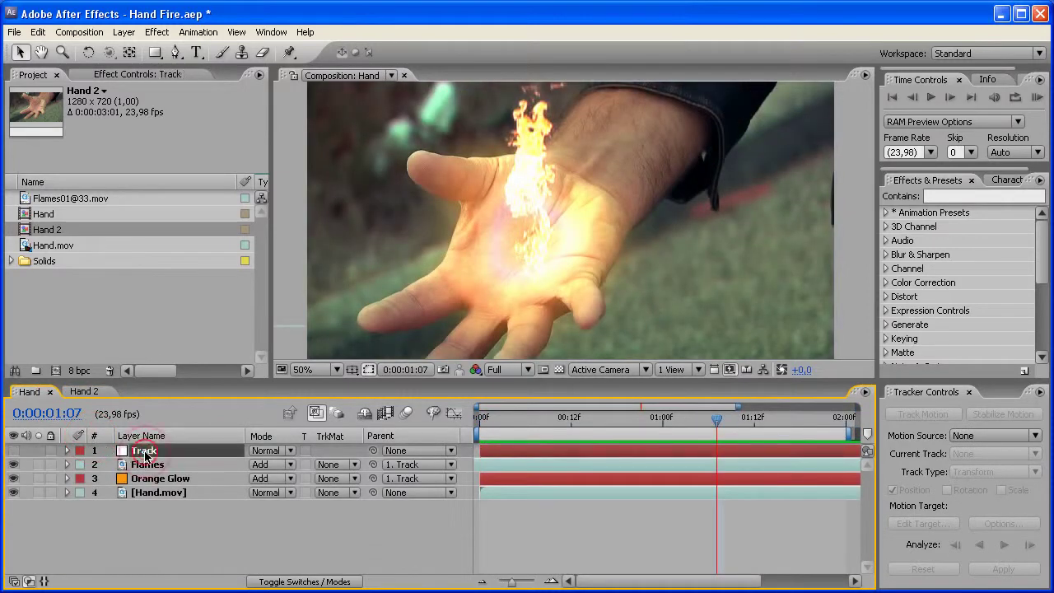
pyautogui.click(79, 32)
pyautogui.moveTo(41, 37)
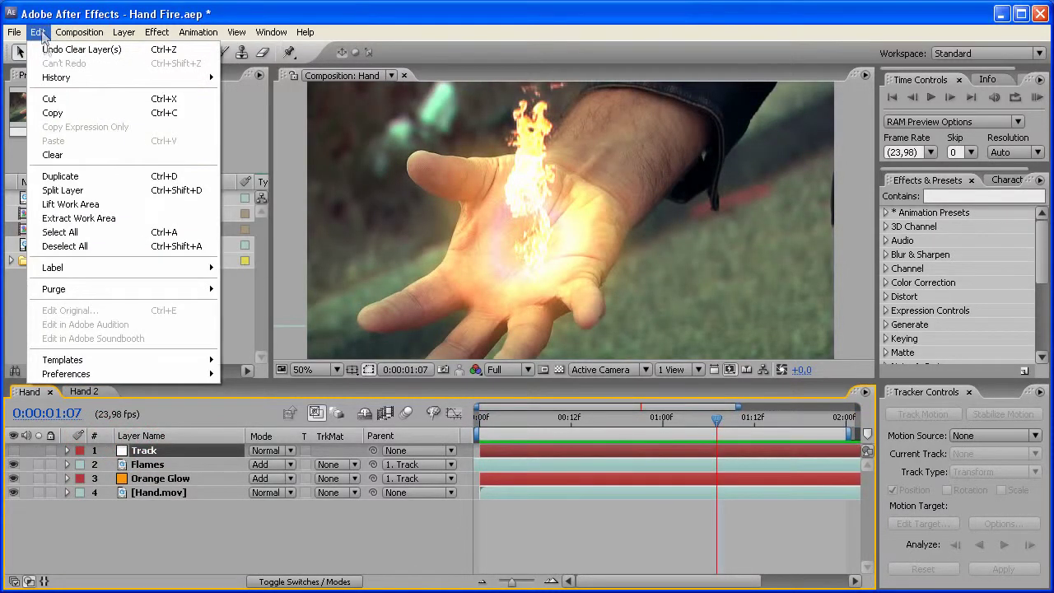
pyautogui.click(58, 113)
pyautogui.click(92, 395)
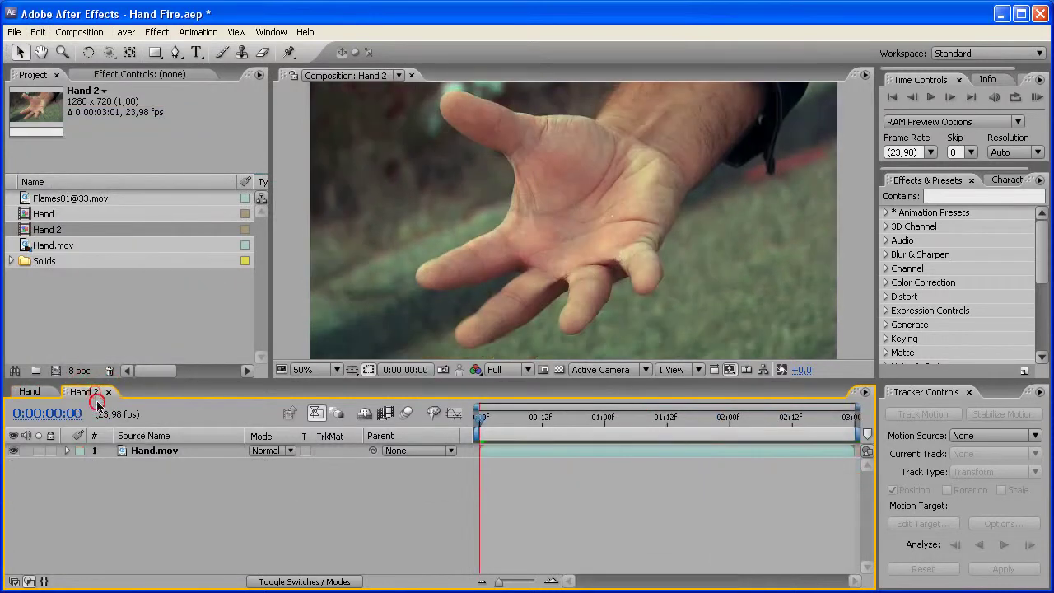
pyautogui.hotkey('ctrl', 'v')
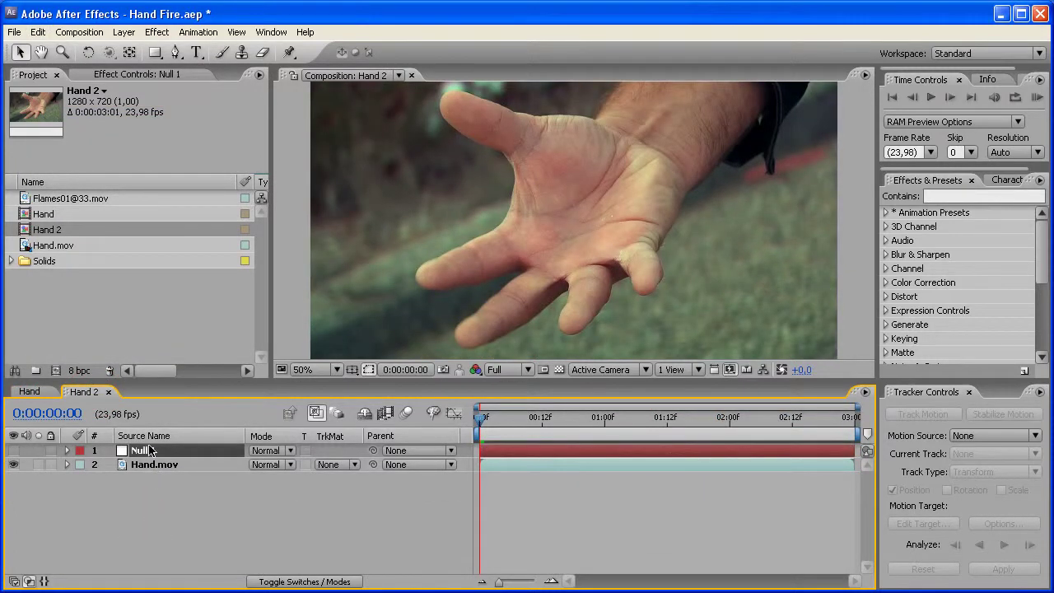
# Rename the pasted null layer as Tracker
pyautogui.press('Return')
pyautogui.write('Tra')
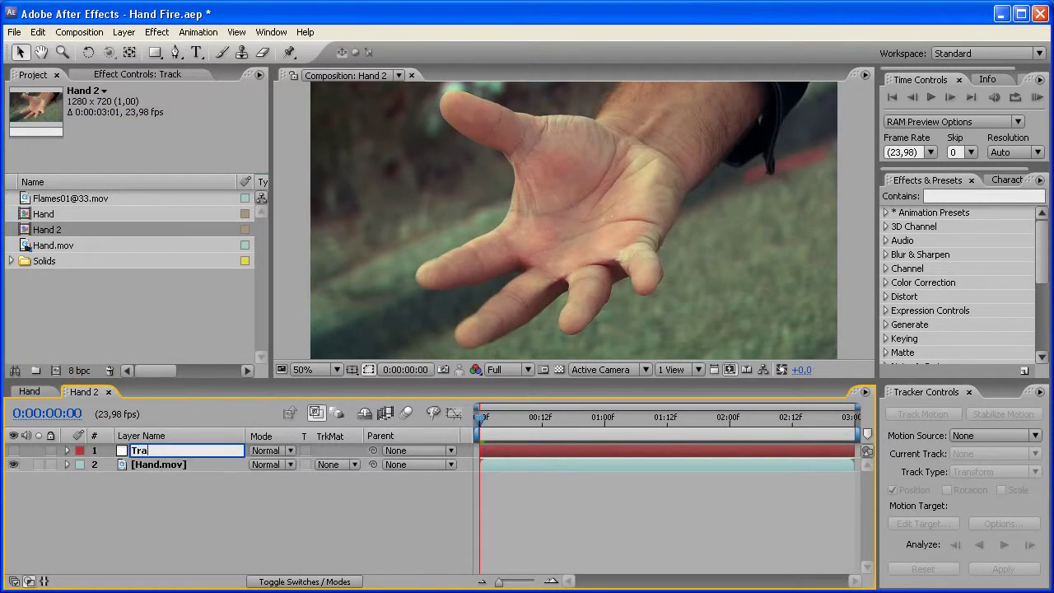
pyautogui.write('cker')
pyautogui.press('Return')
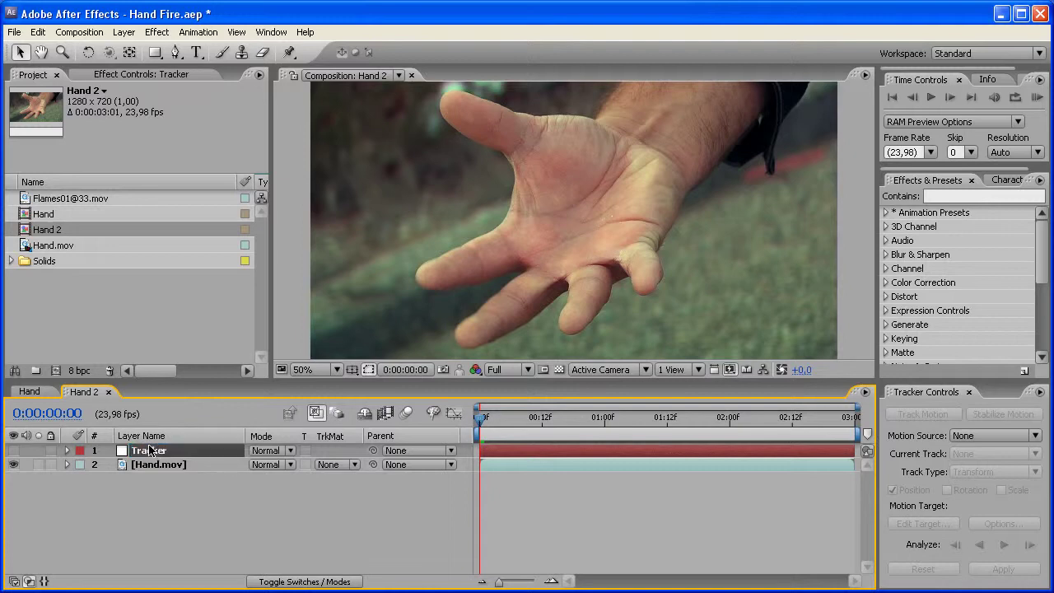
pyautogui.click(294, 524)
# Scrub the opening frames with the Tracker null shown to check how it follows the palm
pyautogui.click(548, 419)
pyautogui.moveTo(550, 419); pyautogui.dragTo(495, 418)
pyautogui.click(13, 450)
pyautogui.click(14, 450)
# End the work area at 0:00:02:00, and hide the Tracker layer with the playhead back at the first frame
pyautogui.moveTo(495, 418); pyautogui.dragTo(729, 420)
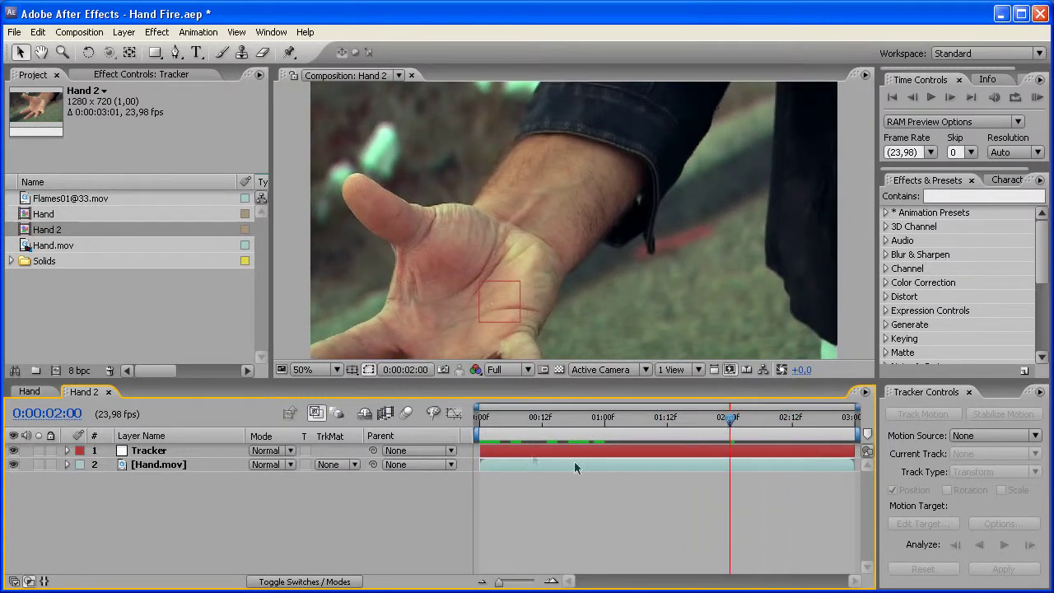
pyautogui.press('n')
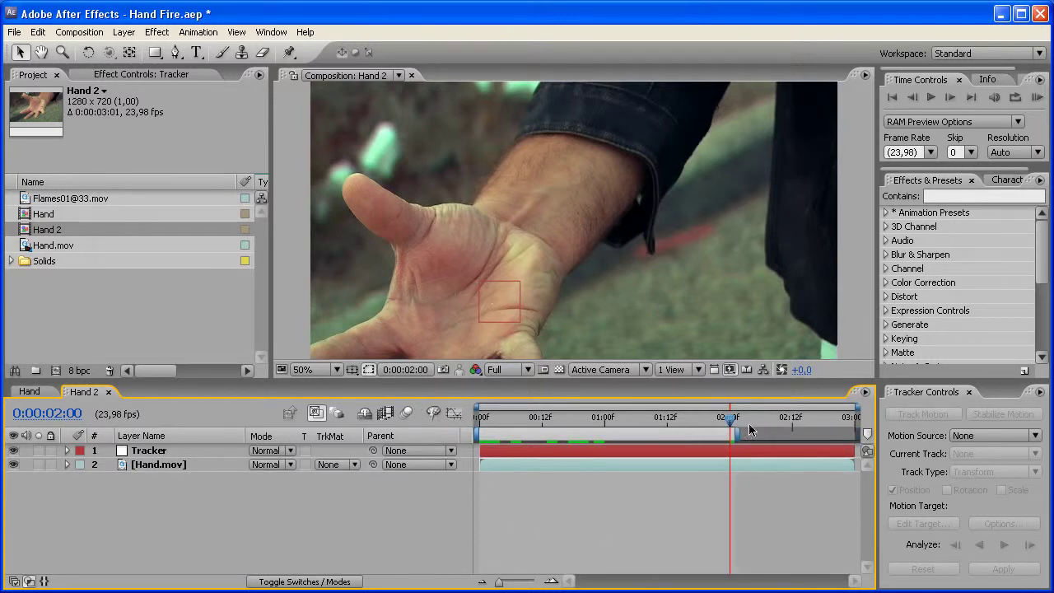
pyautogui.press('KP_0')
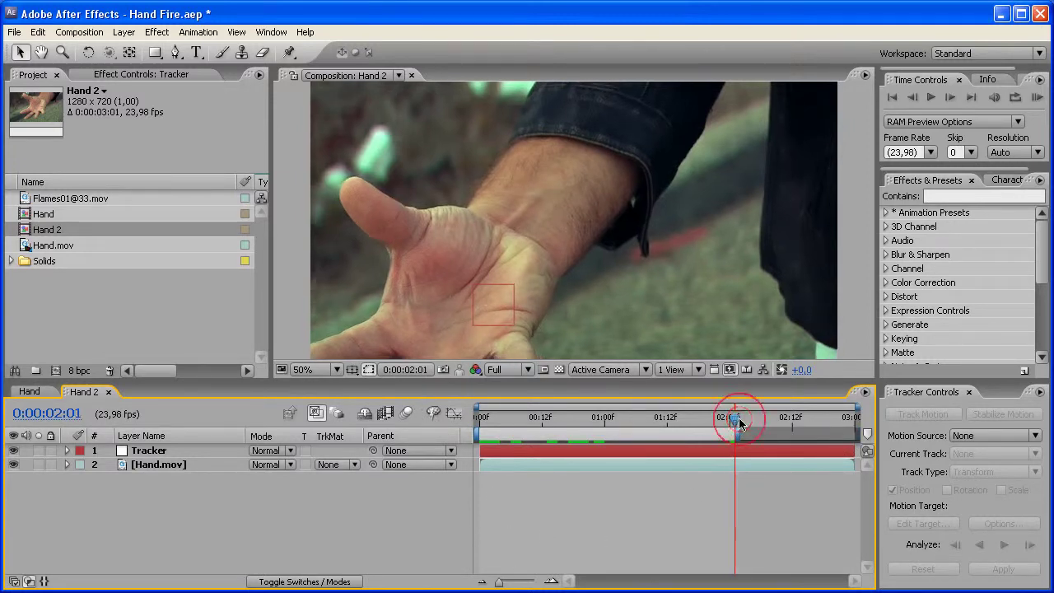
pyautogui.moveTo(506, 416); pyautogui.dragTo(485, 419)
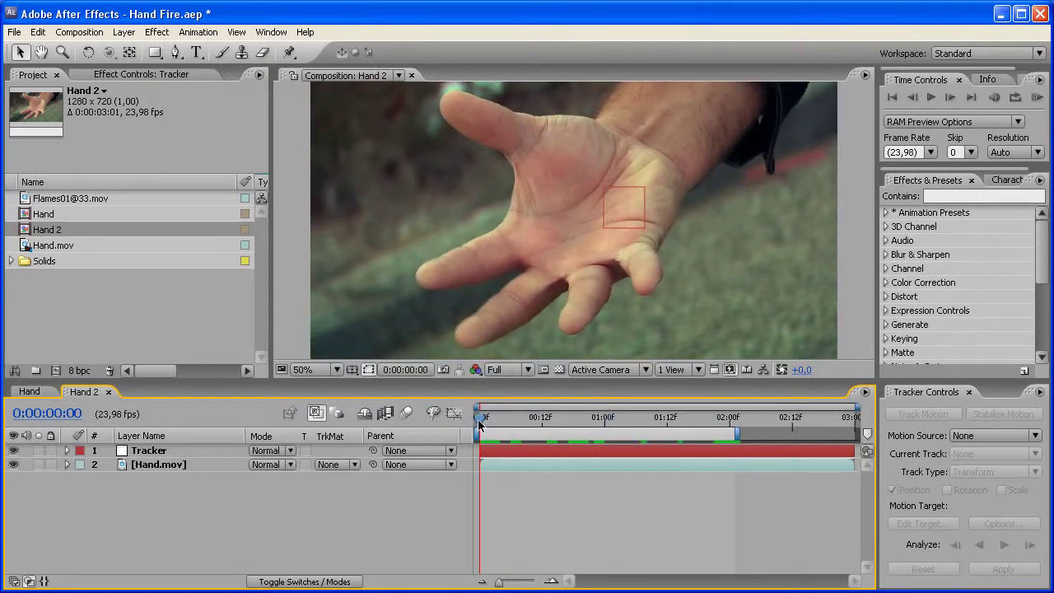
pyautogui.click(12, 450)
pyautogui.moveTo(81, 198); pyautogui.dragTo(56, 371)
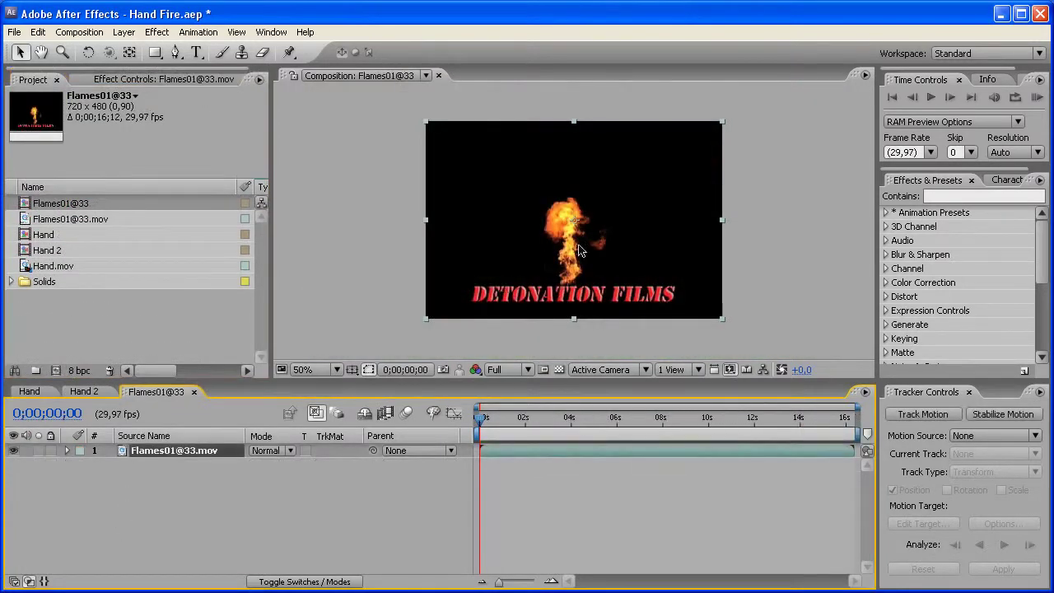
pyautogui.click(195, 392)
pyautogui.moveTo(70, 214); pyautogui.dragTo(217, 465)
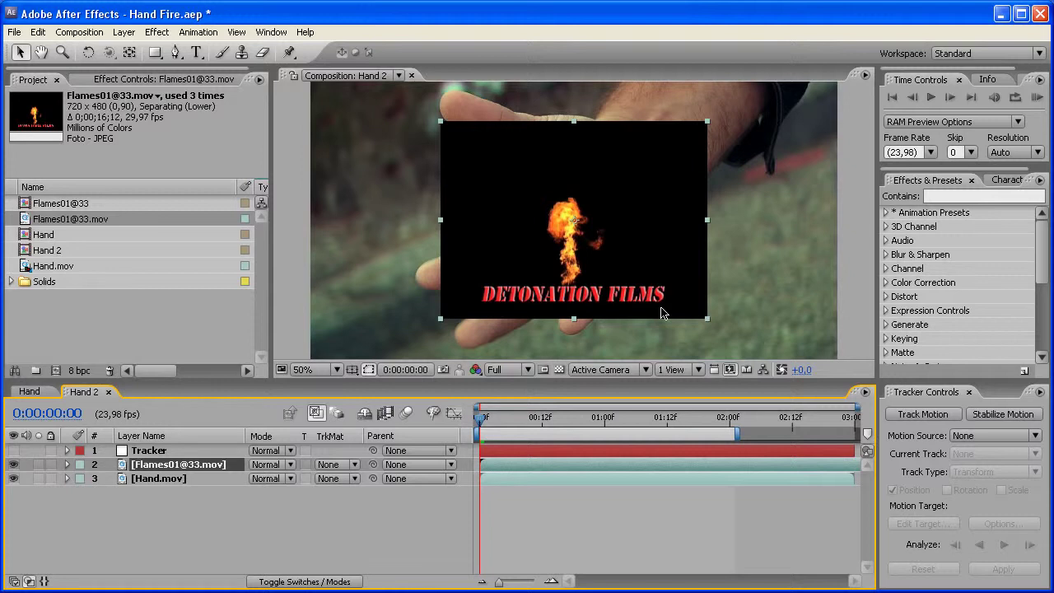
pyautogui.click(272, 465)
pyautogui.click(297, 426)
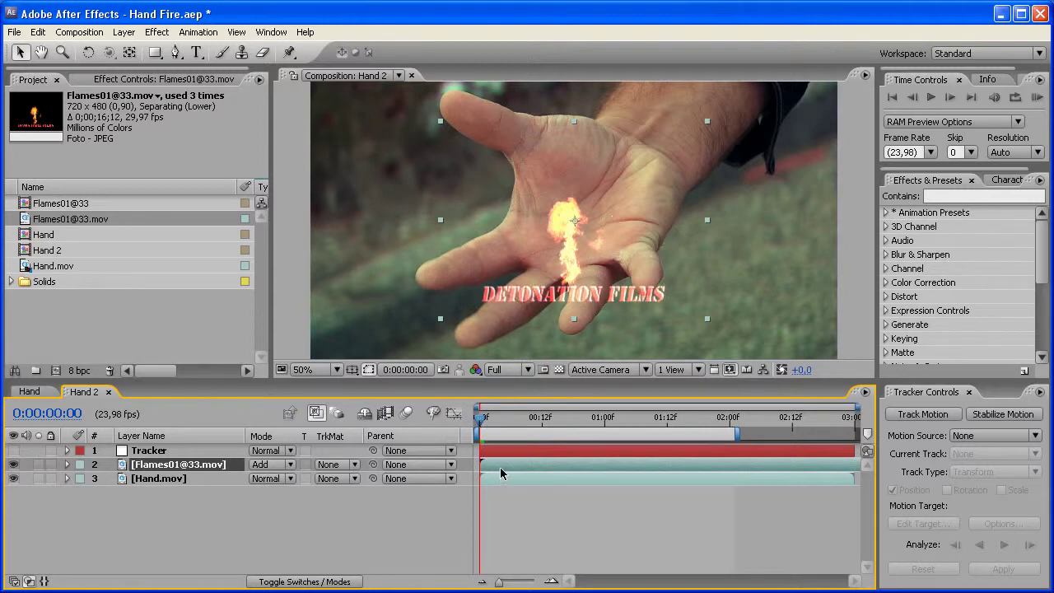
pyautogui.moveTo(483, 422); pyautogui.dragTo(534, 421)
pyautogui.moveTo(500, 585)
pyautogui.mouseDown()
pyautogui.moveTo(515, 583)
pyautogui.moveTo(486, 583)
pyautogui.mouseUp()
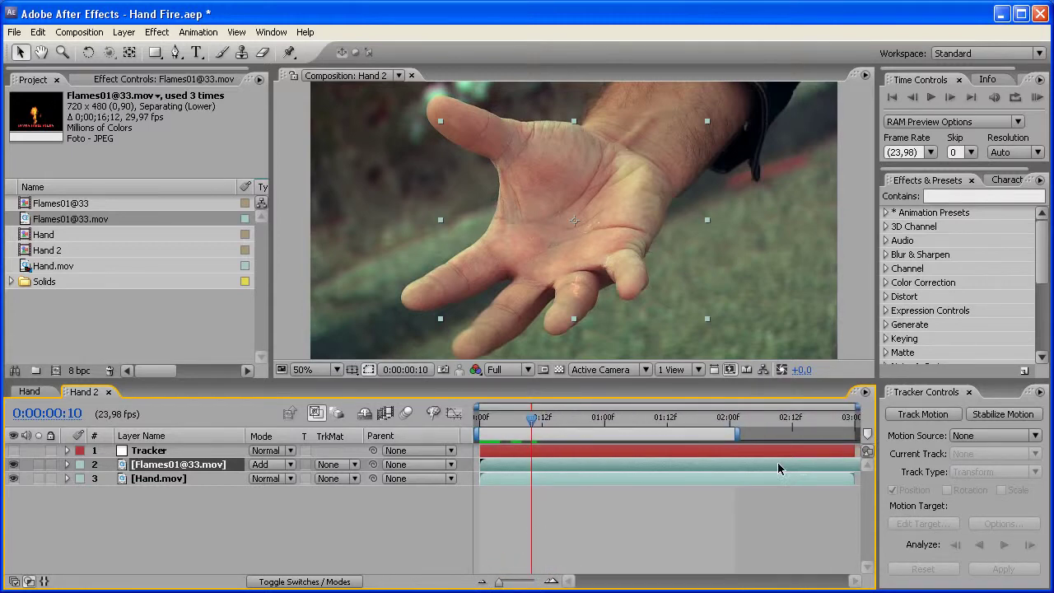
pyautogui.moveTo(534, 424); pyautogui.dragTo(477, 424)
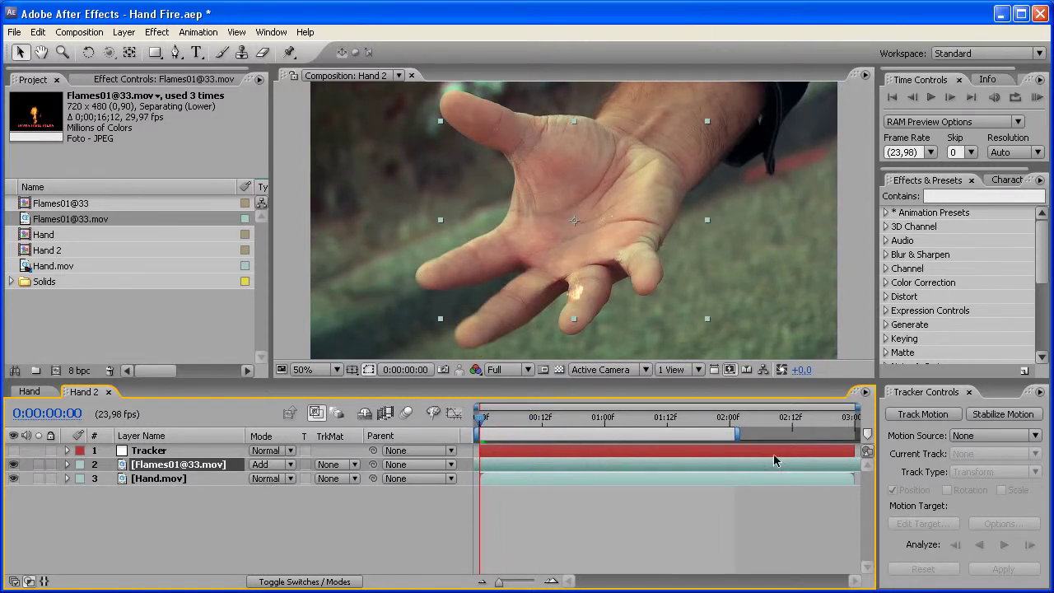
pyautogui.moveTo(776, 461); pyautogui.dragTo(335, 473)
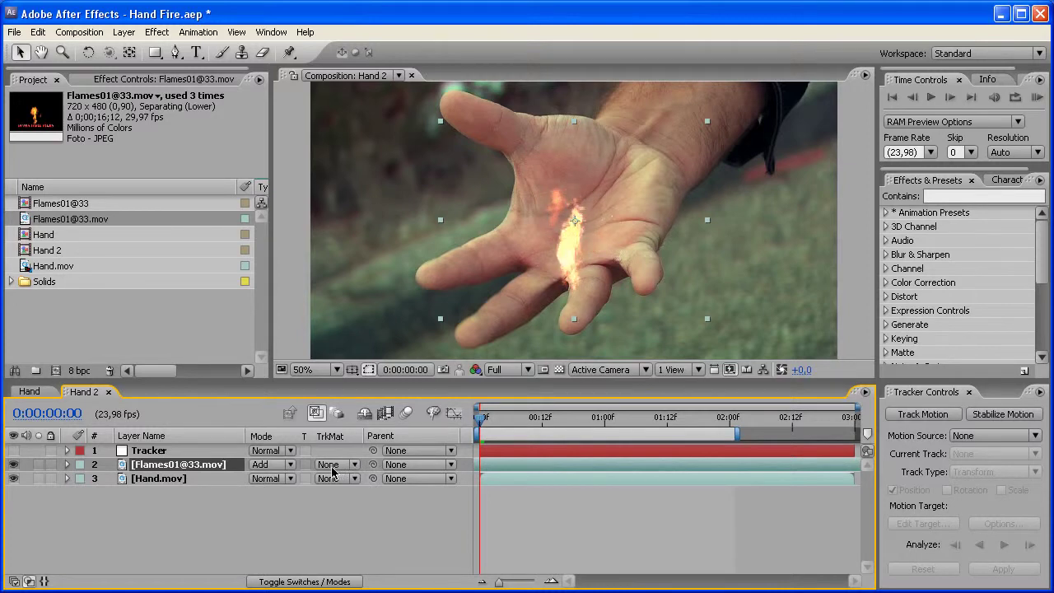
pyautogui.moveTo(582, 293); pyautogui.dragTo(591, 242)
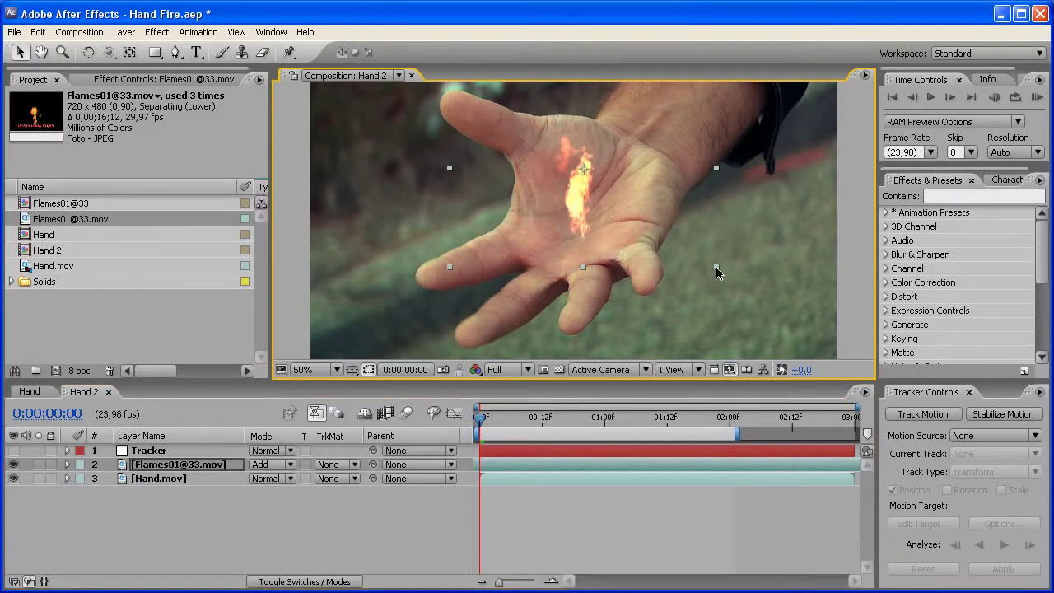
pyautogui.moveTo(716, 269); pyautogui.dragTo(774, 314)
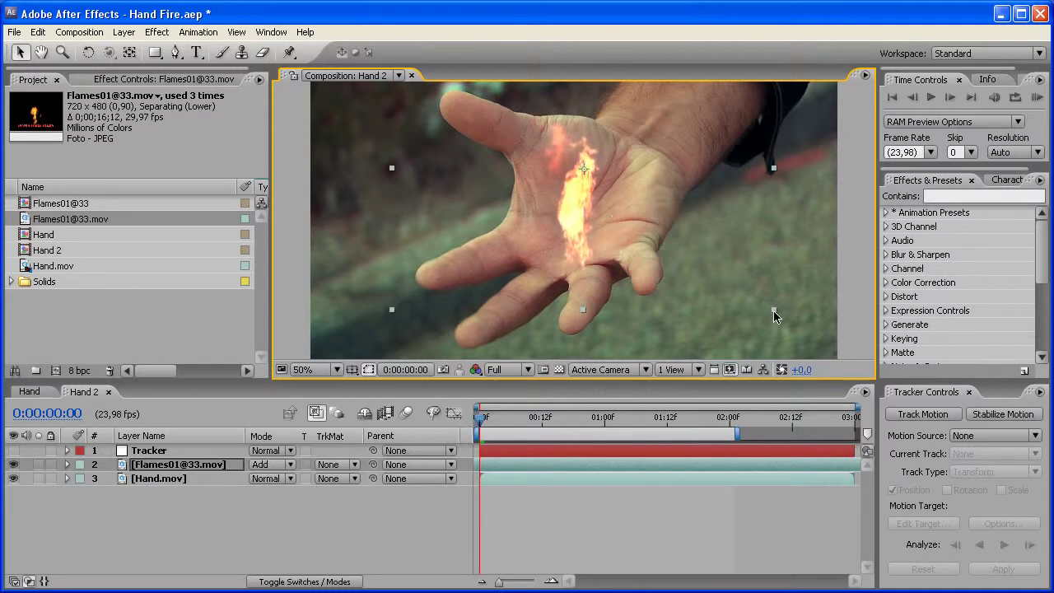
pyautogui.moveTo(592, 265); pyautogui.dragTo(602, 236)
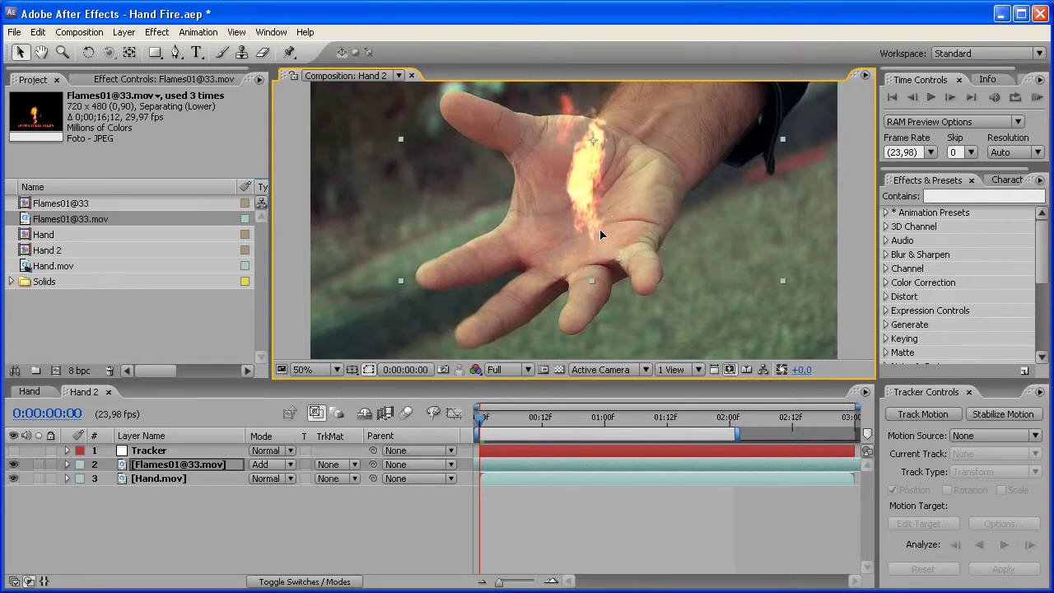
pyautogui.press('h')
pyautogui.moveTo(657, 193); pyautogui.dragTo(630, 222)
pyautogui.press('v')
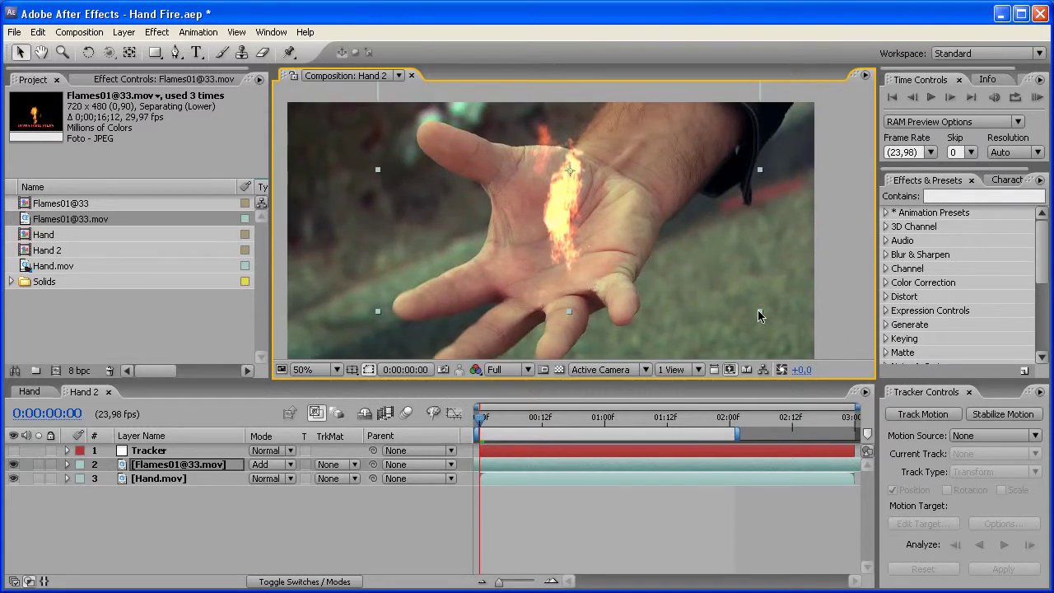
pyautogui.moveTo(768, 319); pyautogui.dragTo(803, 331)
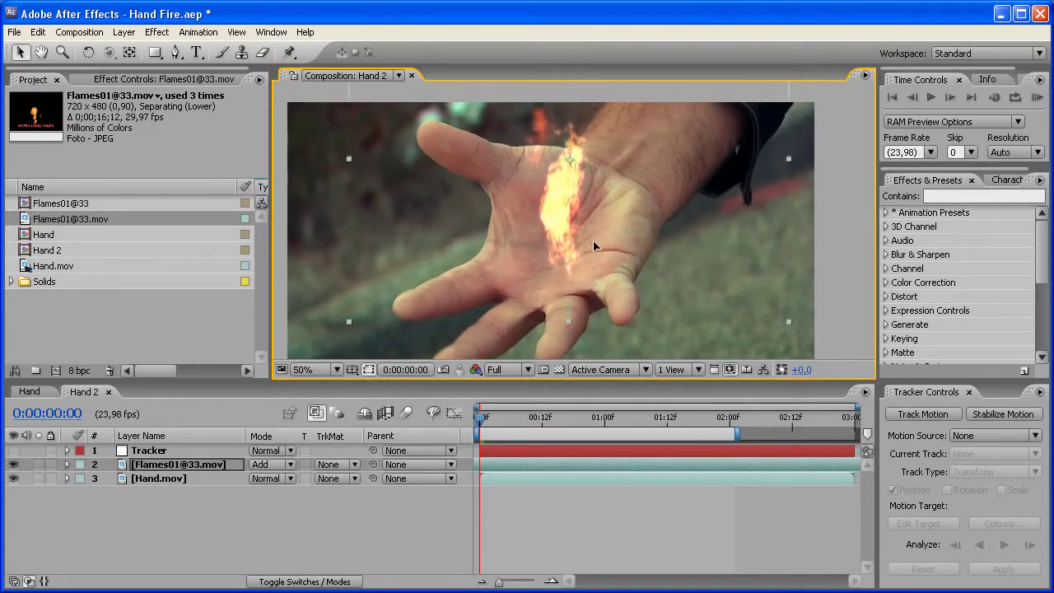
pyautogui.moveTo(592, 245); pyautogui.dragTo(593, 243)
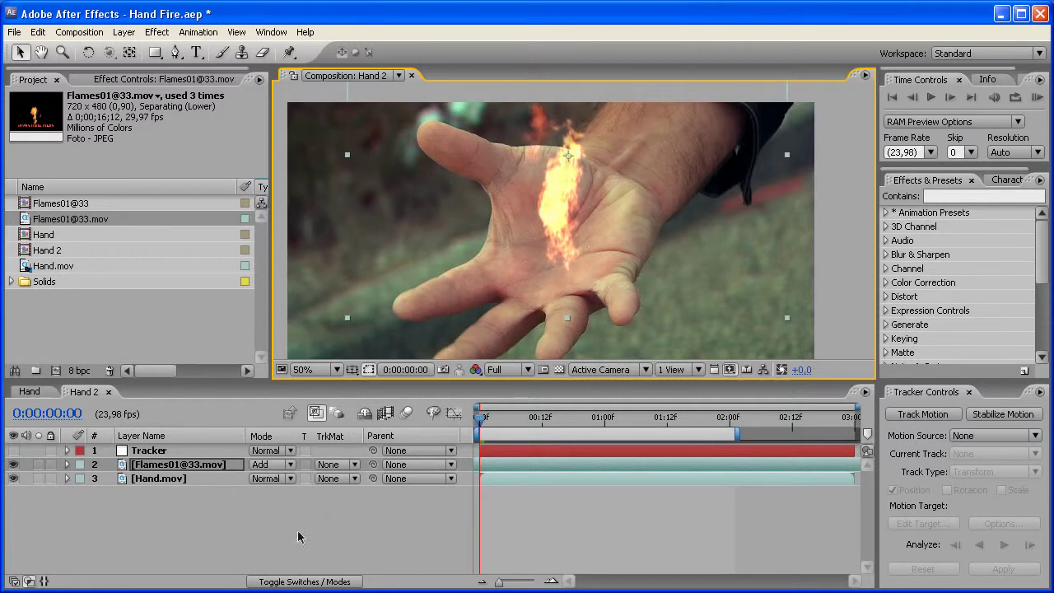
pyautogui.click(373, 467)
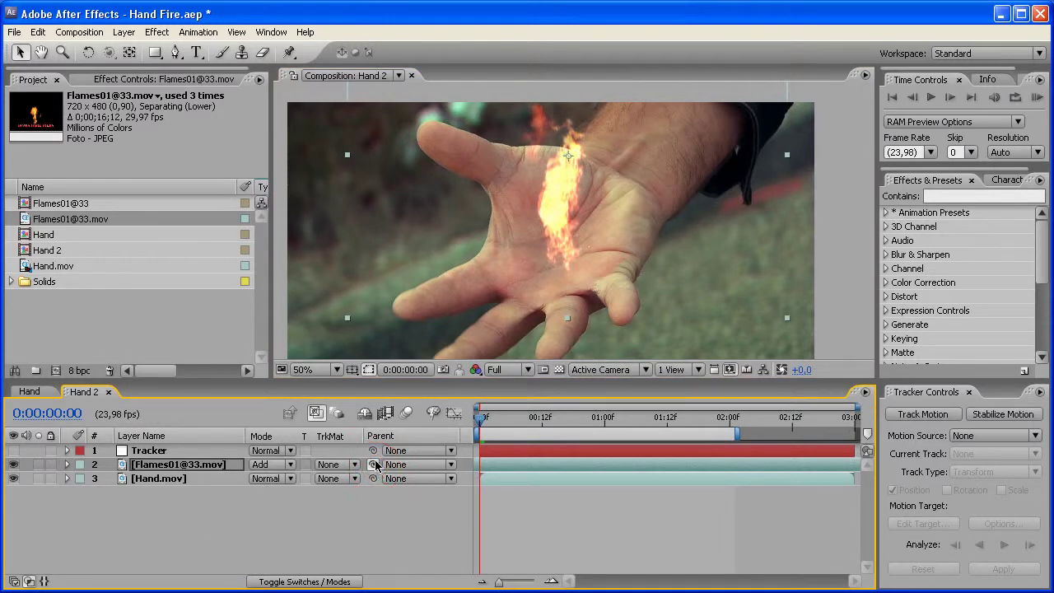
pyautogui.moveTo(371, 469); pyautogui.dragTo(178, 451)
pyautogui.click(531, 418)
pyautogui.moveTo(551, 422); pyautogui.dragTo(473, 423)
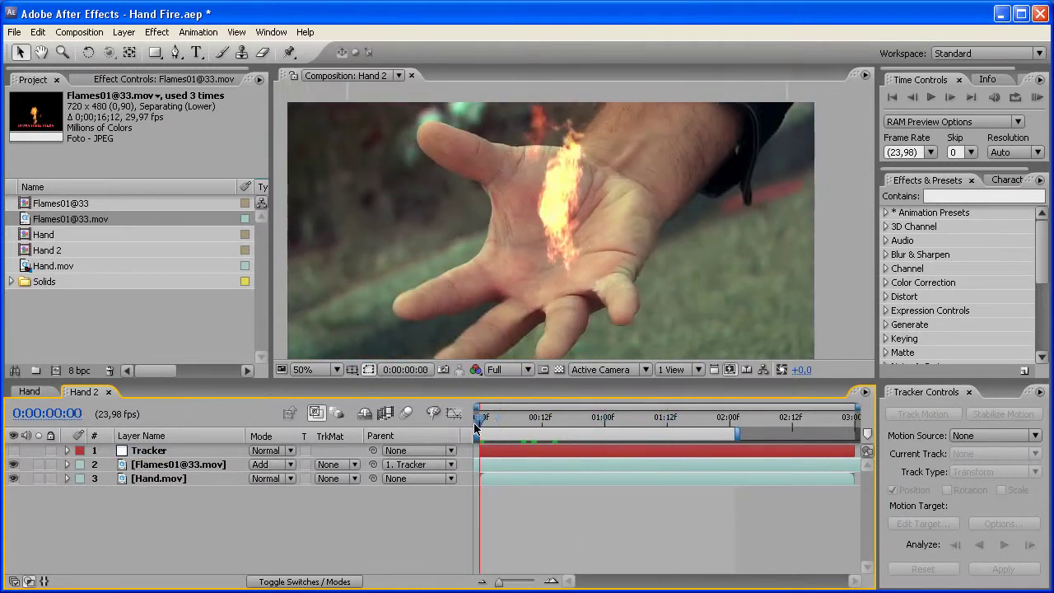
pyautogui.moveTo(580, 418); pyautogui.dragTo(594, 417)
pyautogui.doubleClick(177, 464)
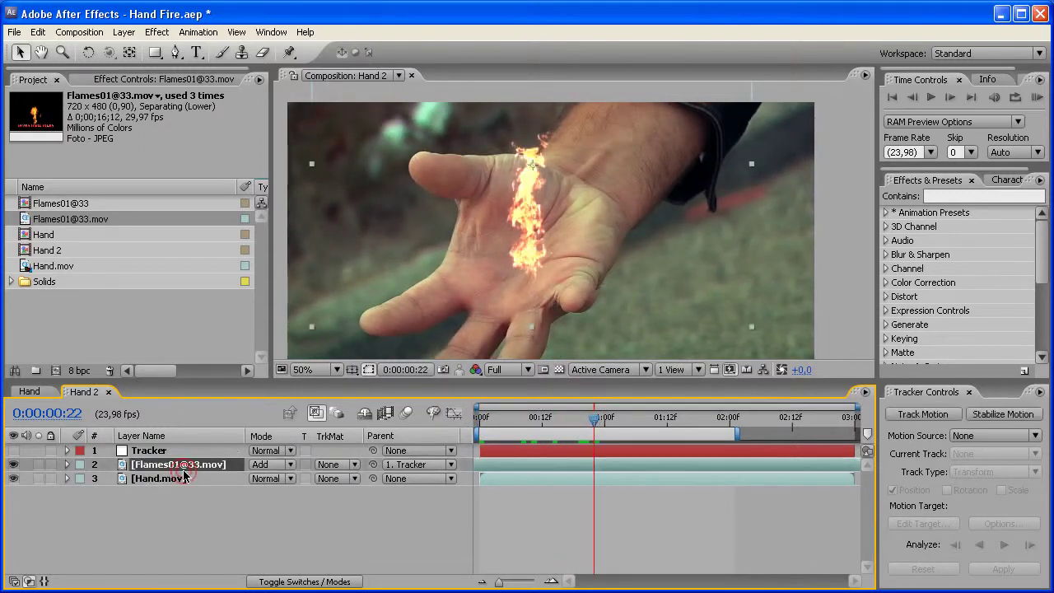
pyautogui.click(575, 75)
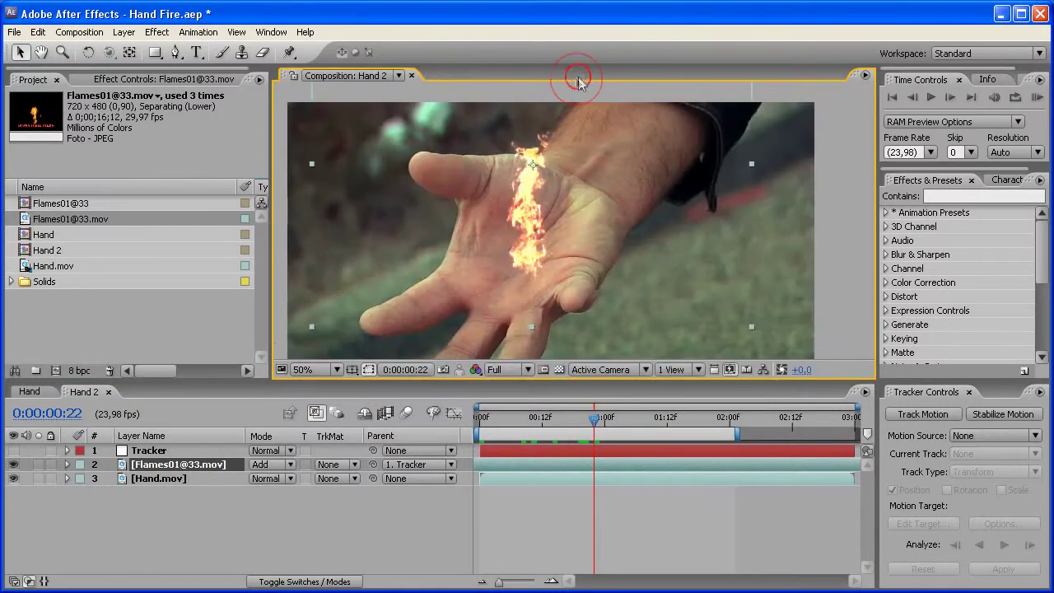
pyautogui.moveTo(539, 249); pyautogui.dragTo(536, 230)
pyautogui.moveTo(591, 417); pyautogui.dragTo(477, 422)
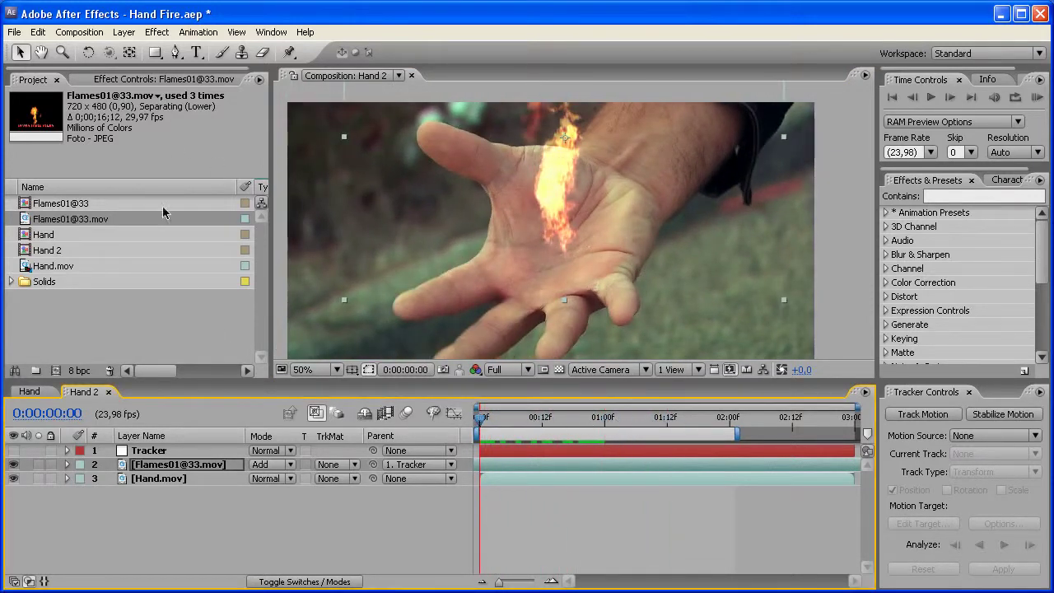
pyautogui.click(200, 464)
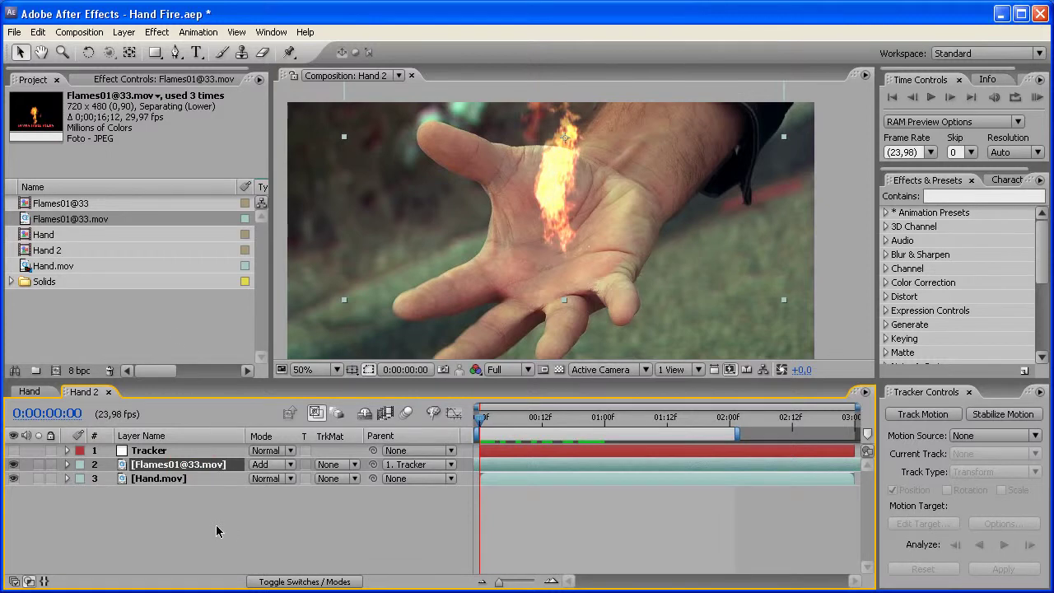
pyautogui.click(157, 32)
pyautogui.moveTo(237, 161)
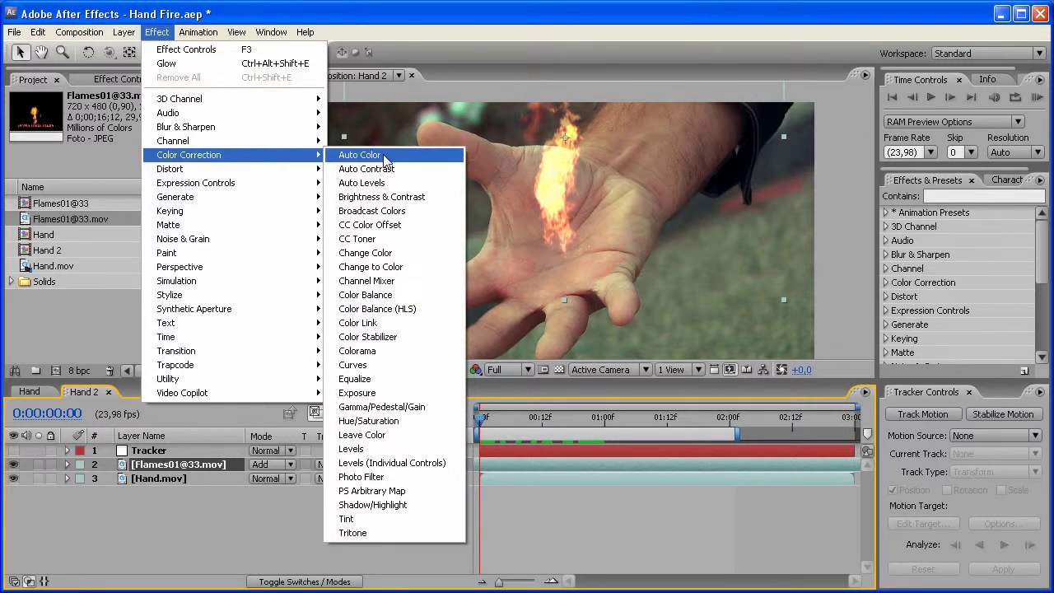
pyautogui.click(353, 365)
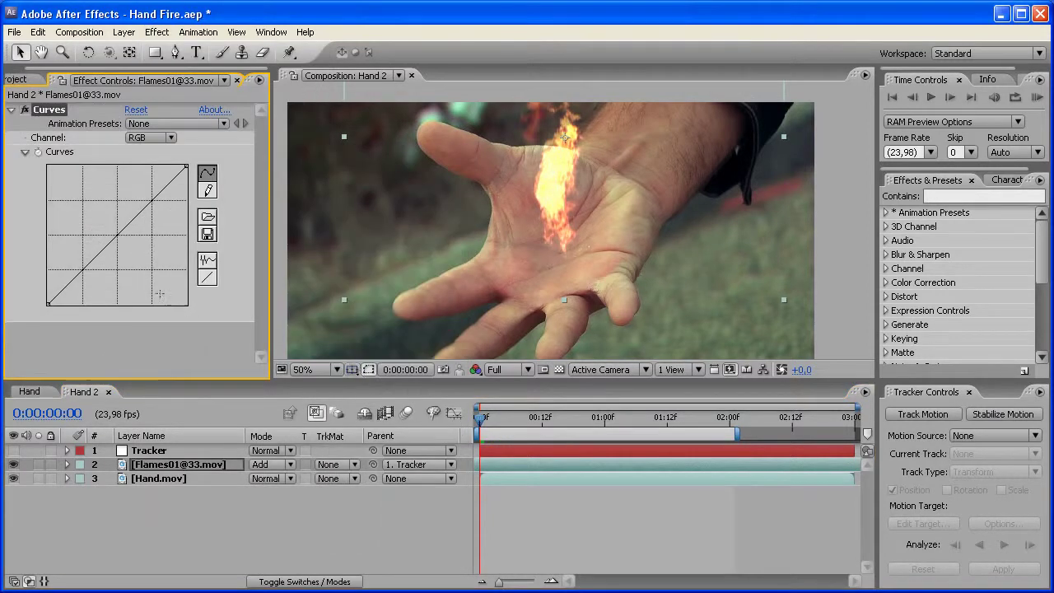
pyautogui.moveTo(123, 223); pyautogui.dragTo(123, 212)
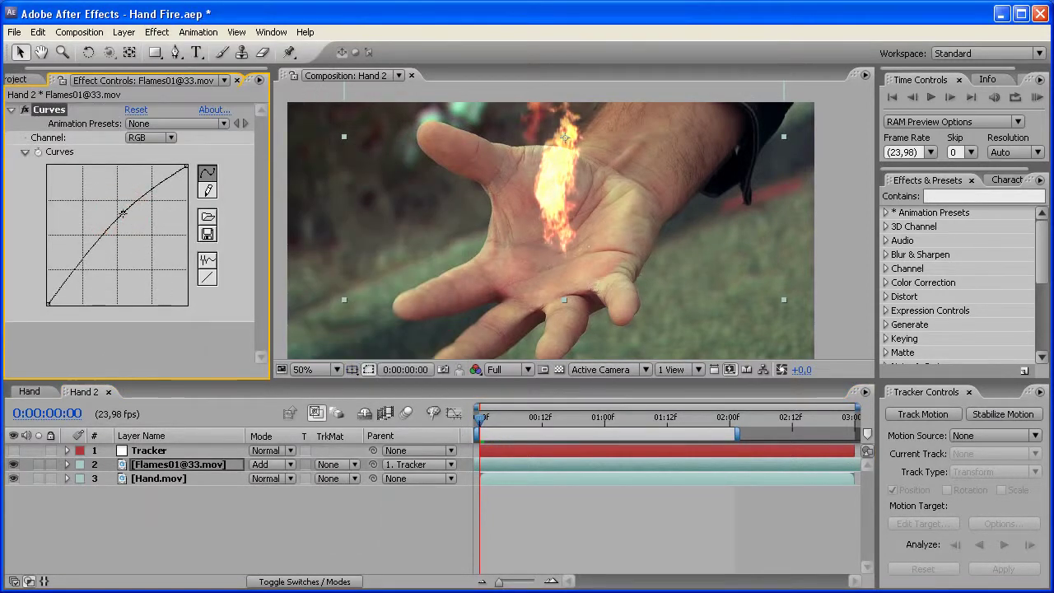
pyautogui.moveTo(82, 249); pyautogui.dragTo(91, 260)
pyautogui.click(24, 112)
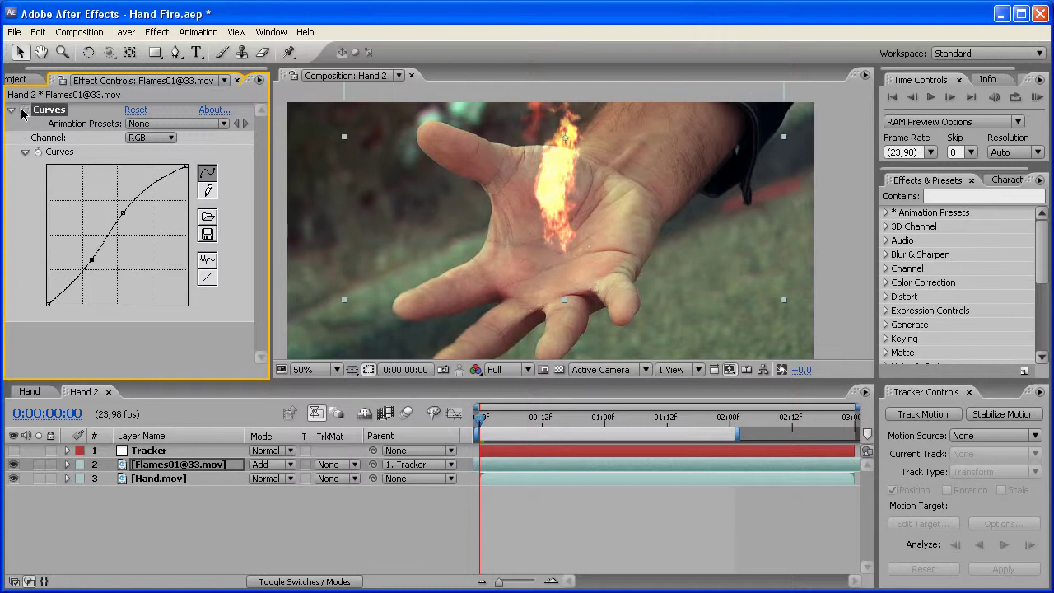
pyautogui.click(23, 111)
pyautogui.click(12, 111)
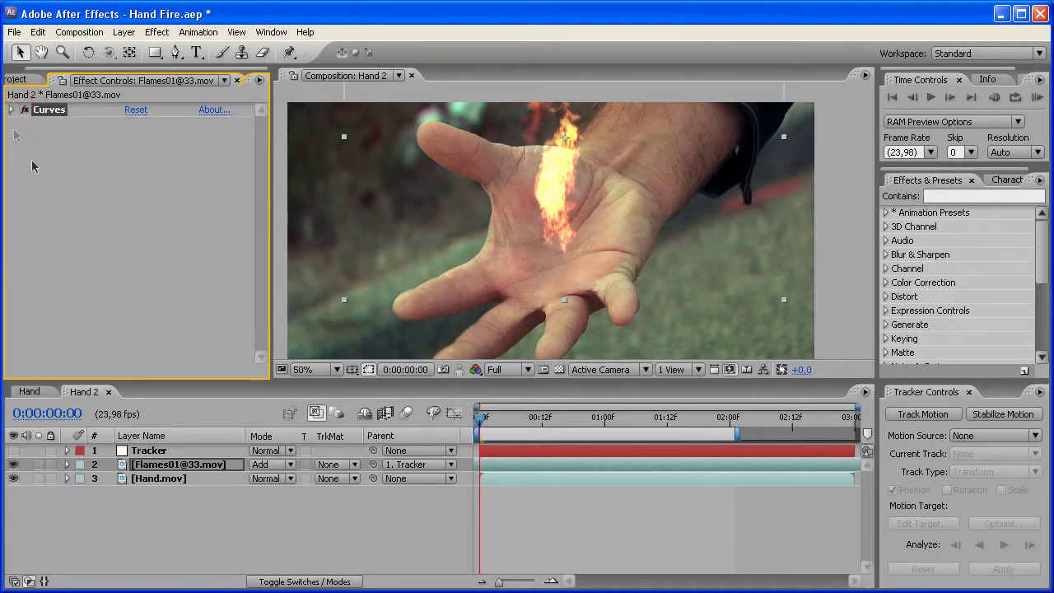
pyautogui.click(11, 112)
pyautogui.click(12, 111)
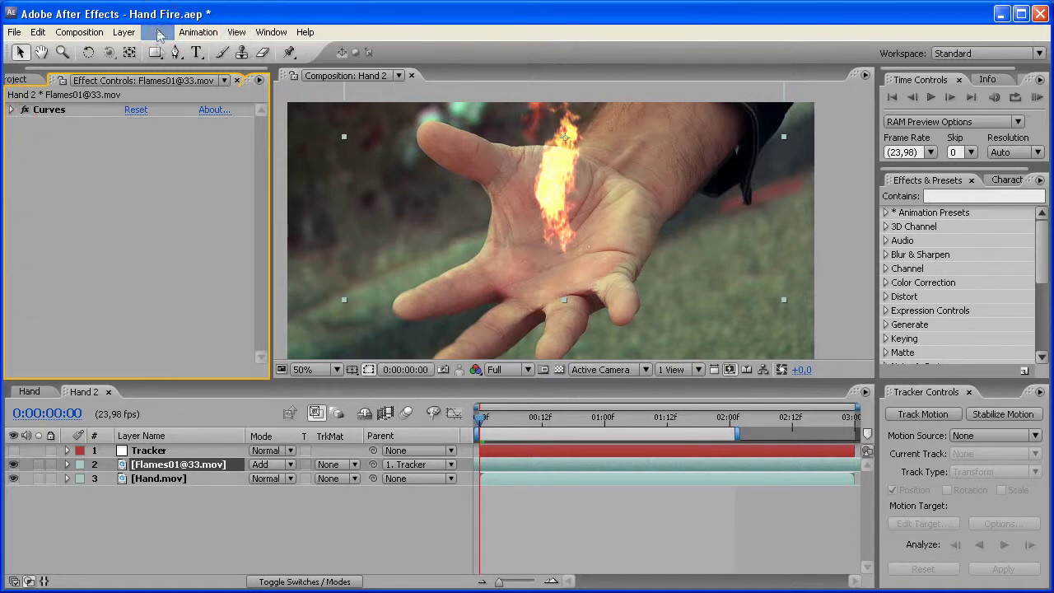
pyautogui.click(156, 33)
pyautogui.moveTo(251, 130)
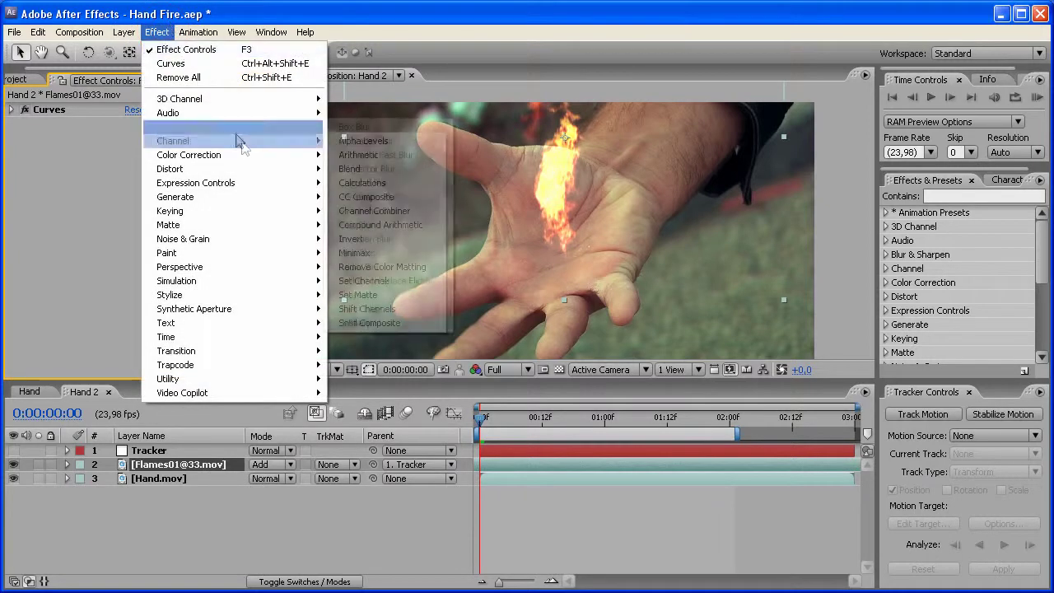
pyautogui.click(358, 295)
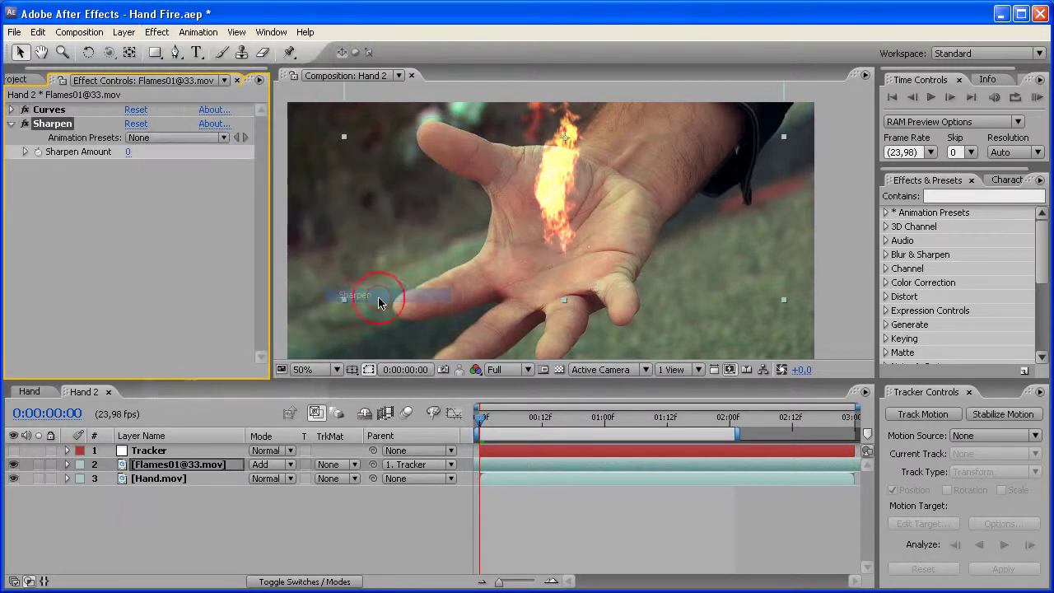
pyautogui.click(129, 152)
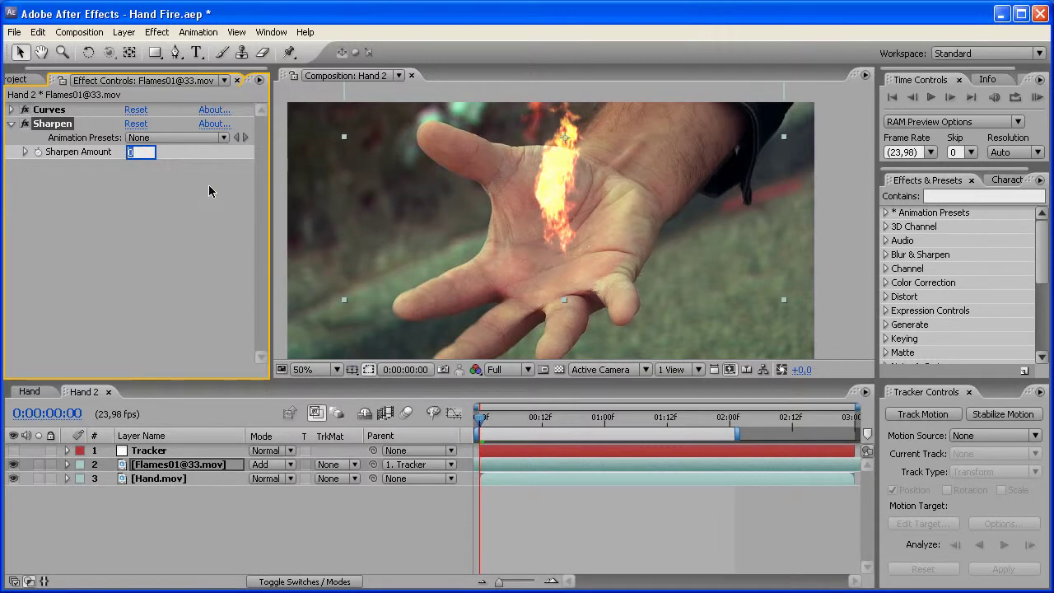
pyautogui.write('25')
pyautogui.press('Return')
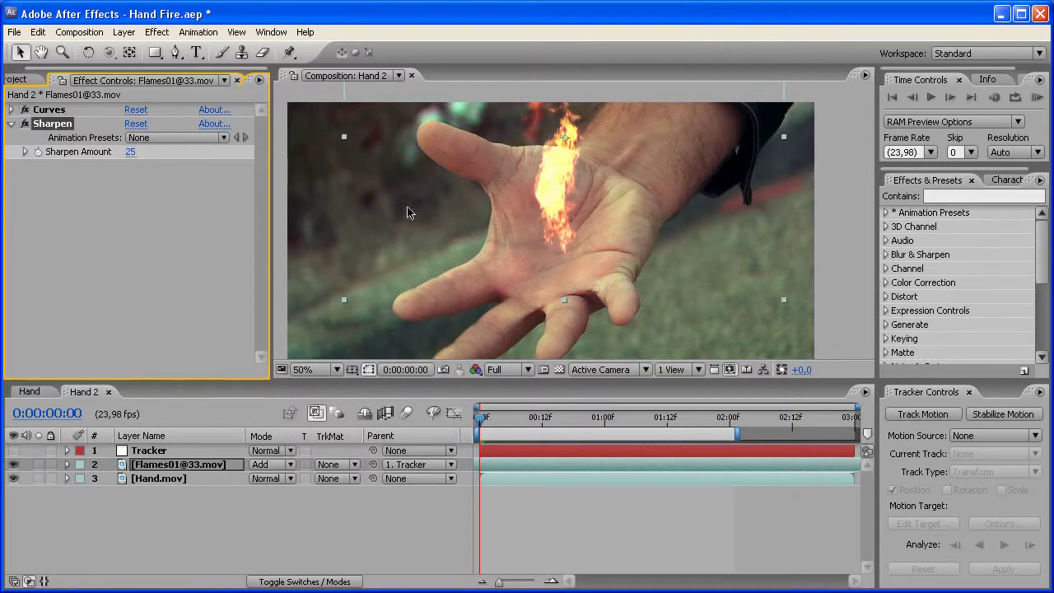
pyautogui.click(26, 124)
pyautogui.click(11, 123)
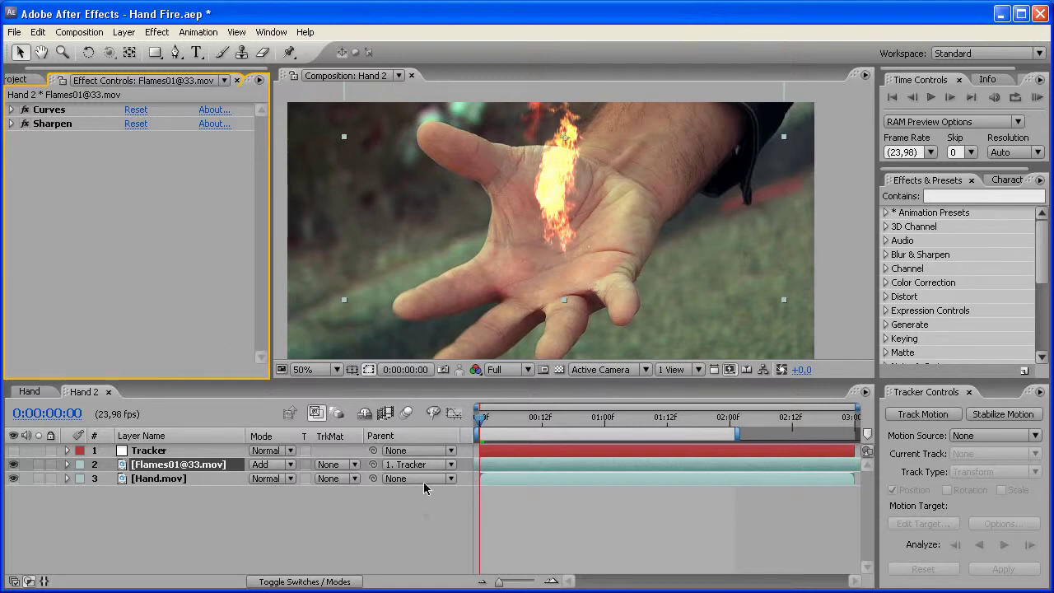
pyautogui.click(425, 516)
pyautogui.press('KP_0')
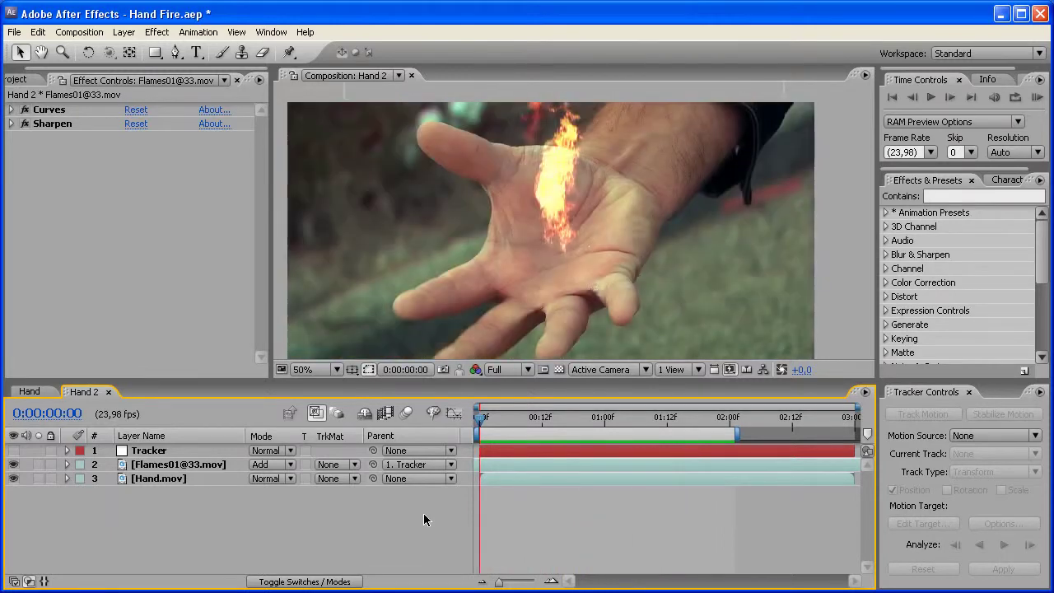
# Create a 1280 × 720 solid named Orange Glow in orange FA960F and place it directly below the Tracker layer
pyautogui.click(137, 31)
pyautogui.moveTo(140, 50)
pyautogui.click(363, 63)
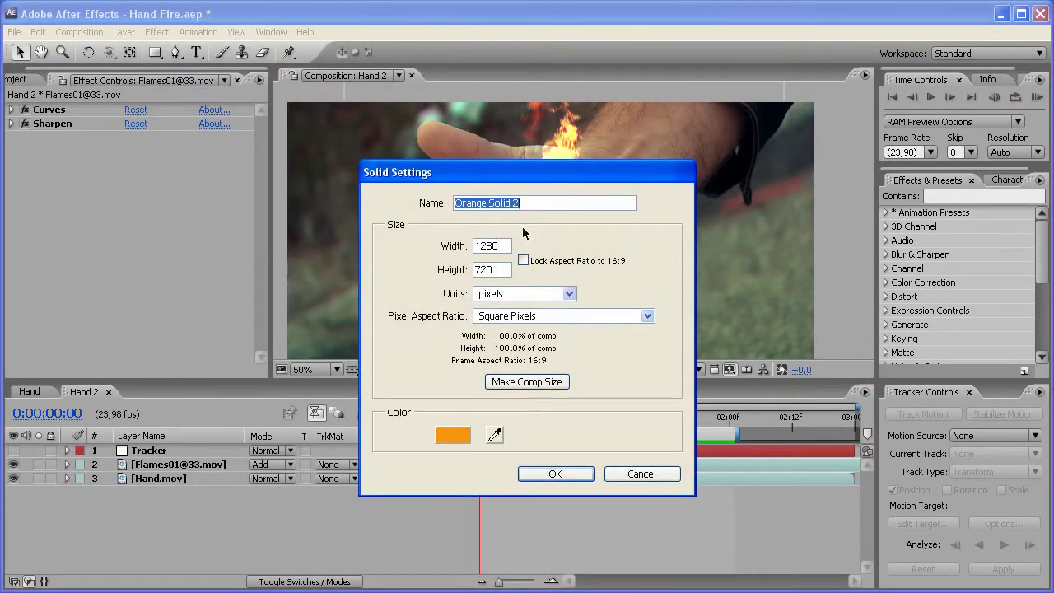
pyautogui.write('Orange Glow')
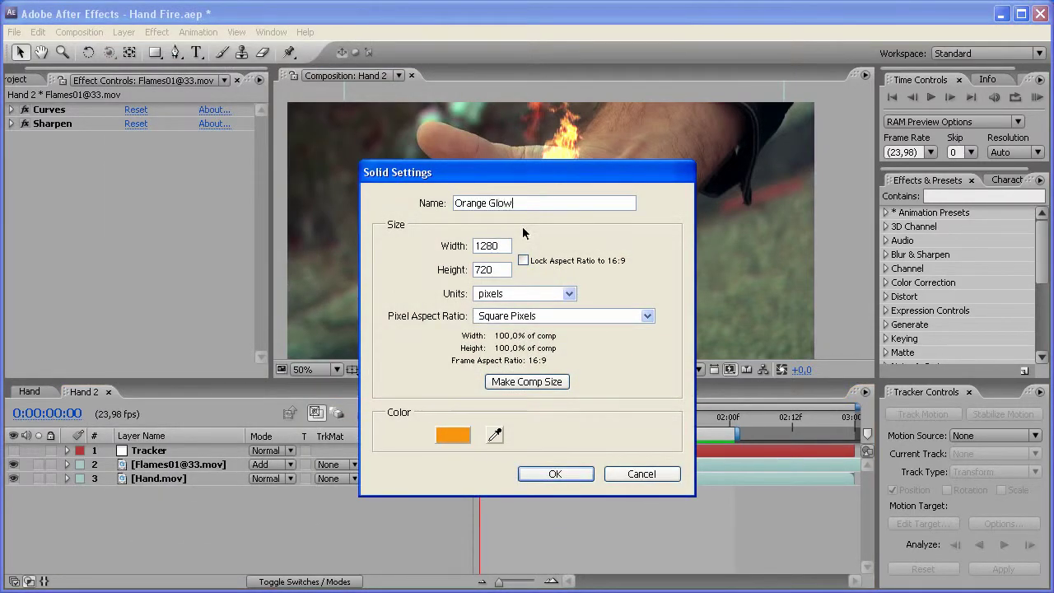
pyautogui.click(439, 432)
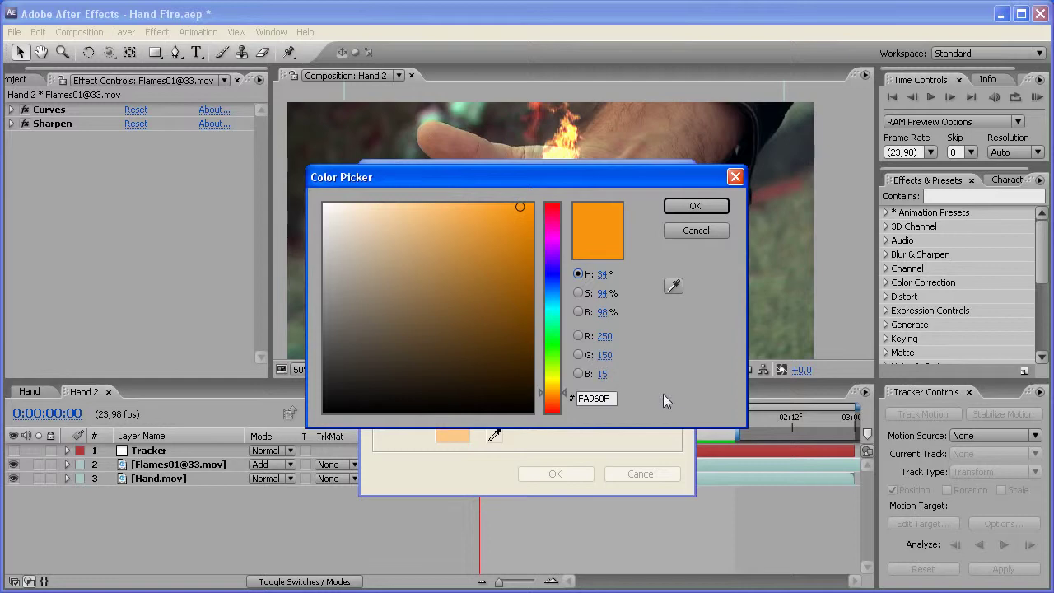
pyautogui.click(682, 205)
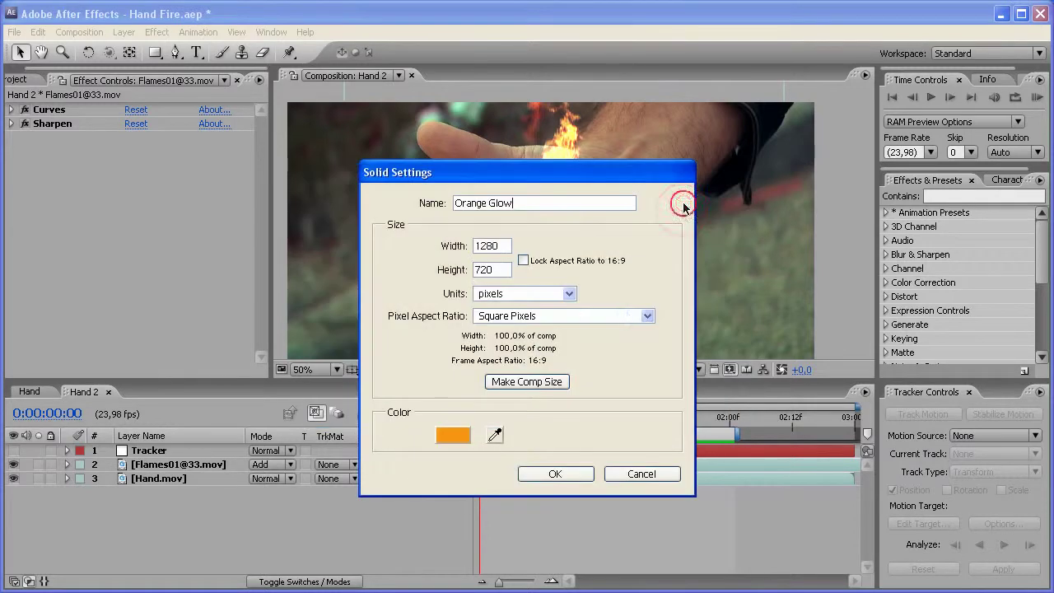
pyautogui.click(554, 473)
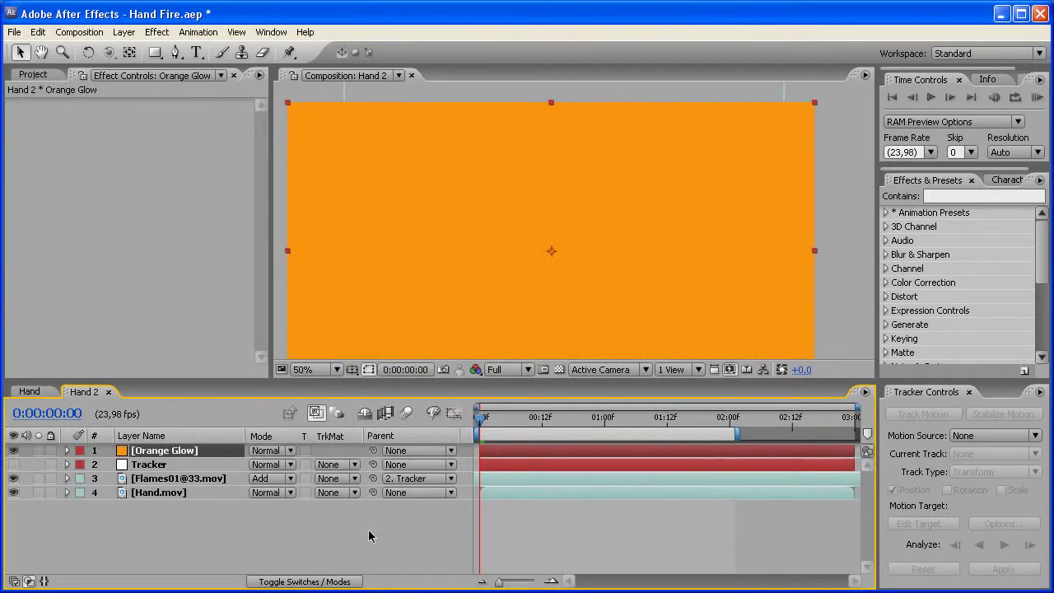
pyautogui.moveTo(199, 455); pyautogui.dragTo(163, 466)
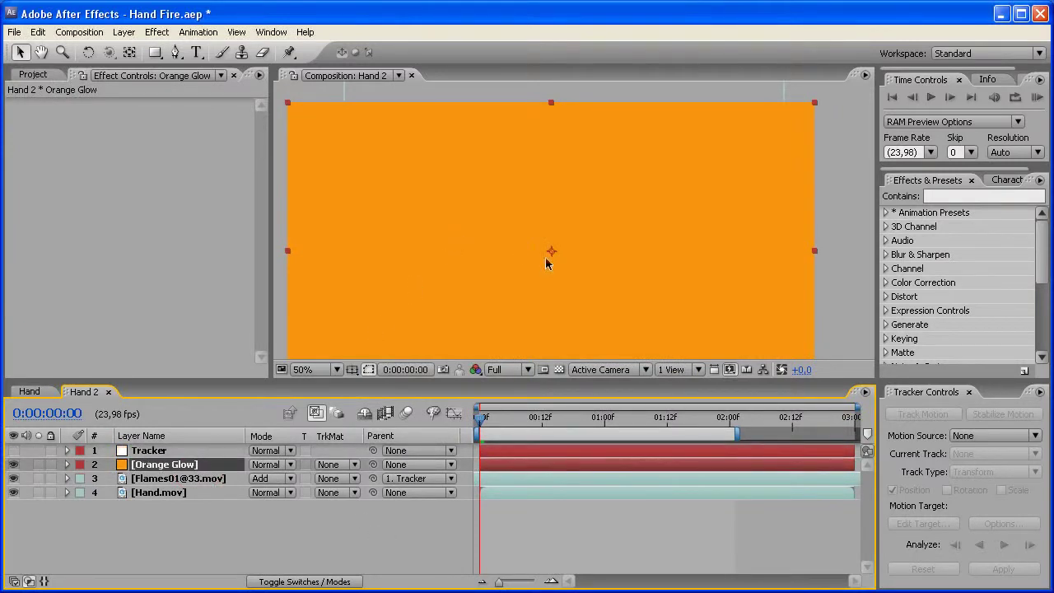
# Hide the Orange Glow solid, draw a closed mask on it around the palm and finger bases with the Pen tool, and show it again
pyautogui.click(14, 464)
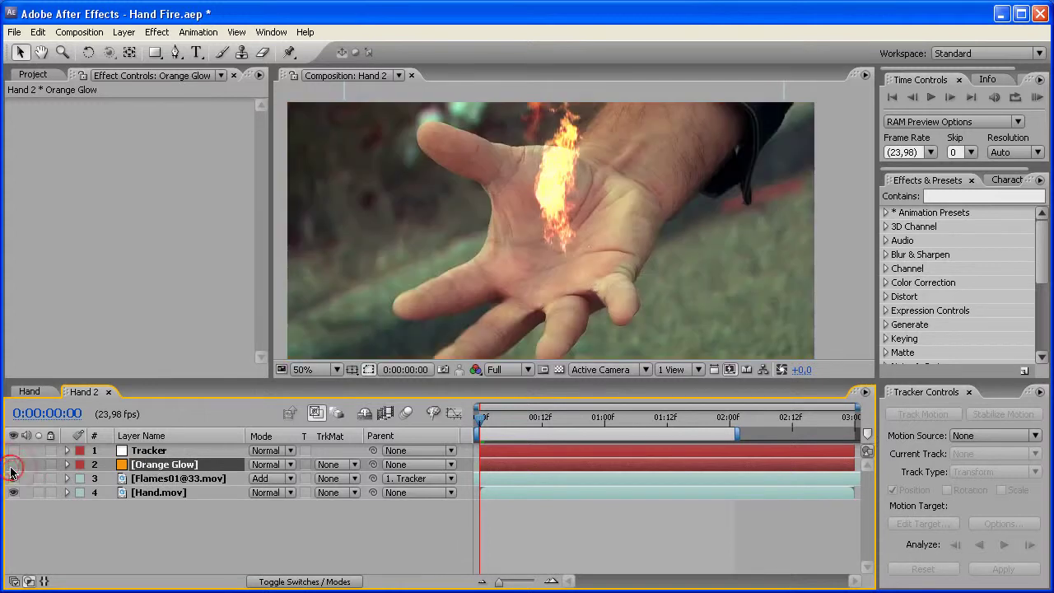
pyautogui.click(174, 53)
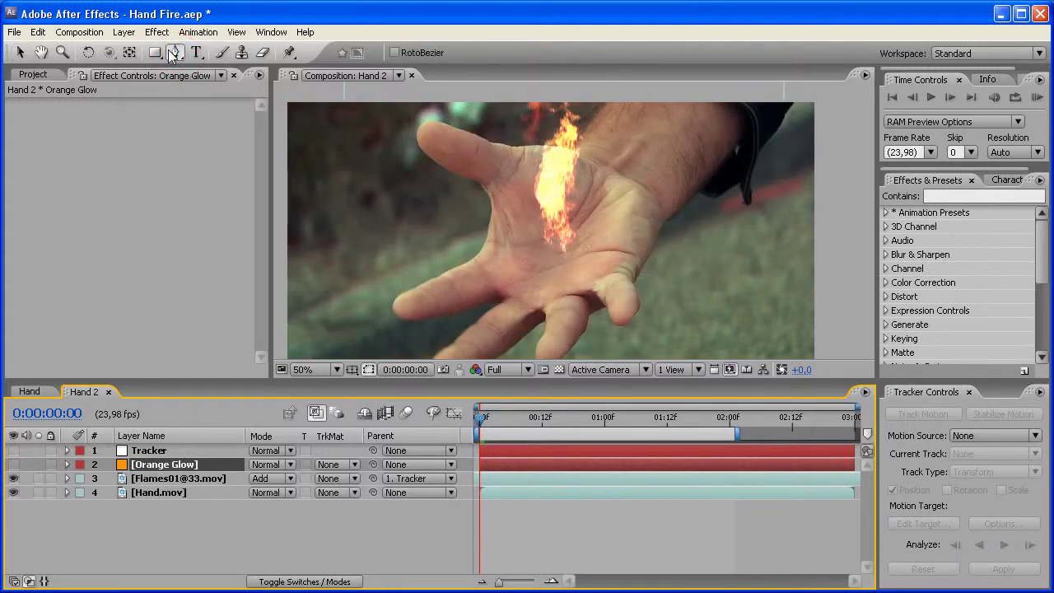
pyautogui.click(498, 196)
pyautogui.click(482, 175)
pyautogui.click(495, 158)
pyautogui.click(526, 156)
pyautogui.click(599, 141)
pyautogui.click(639, 163)
pyautogui.click(665, 183)
pyautogui.click(661, 209)
pyautogui.click(639, 235)
pyautogui.click(628, 274)
pyautogui.click(620, 287)
pyautogui.click(599, 286)
pyautogui.click(575, 288)
pyautogui.click(569, 306)
pyautogui.click(549, 312)
pyautogui.click(537, 302)
pyautogui.click(521, 314)
pyautogui.click(507, 305)
pyautogui.click(531, 286)
pyautogui.click(493, 288)
pyautogui.click(493, 238)
pyautogui.click(497, 196)
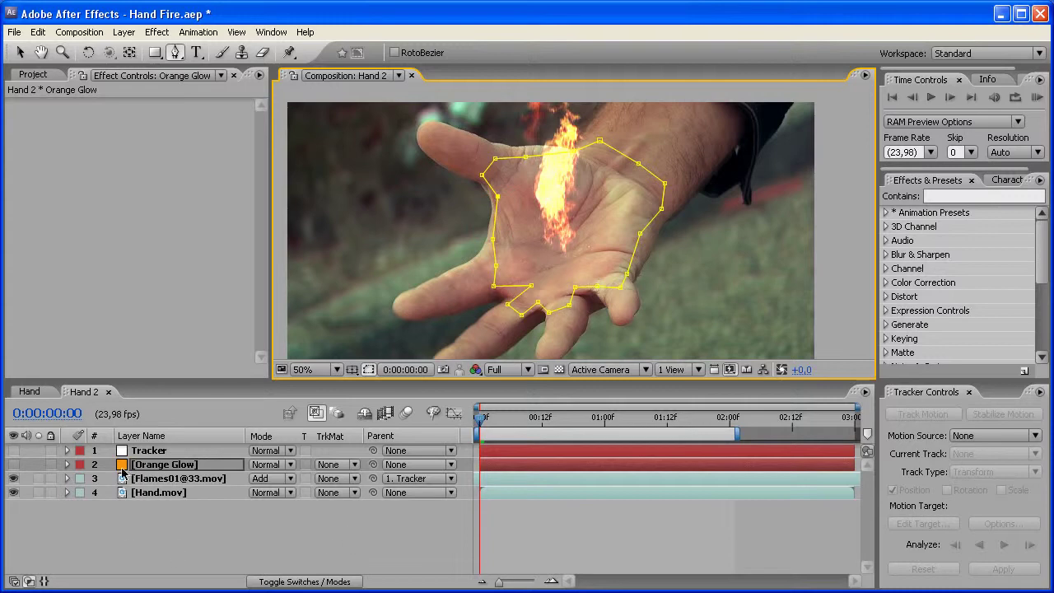
pyautogui.click(14, 464)
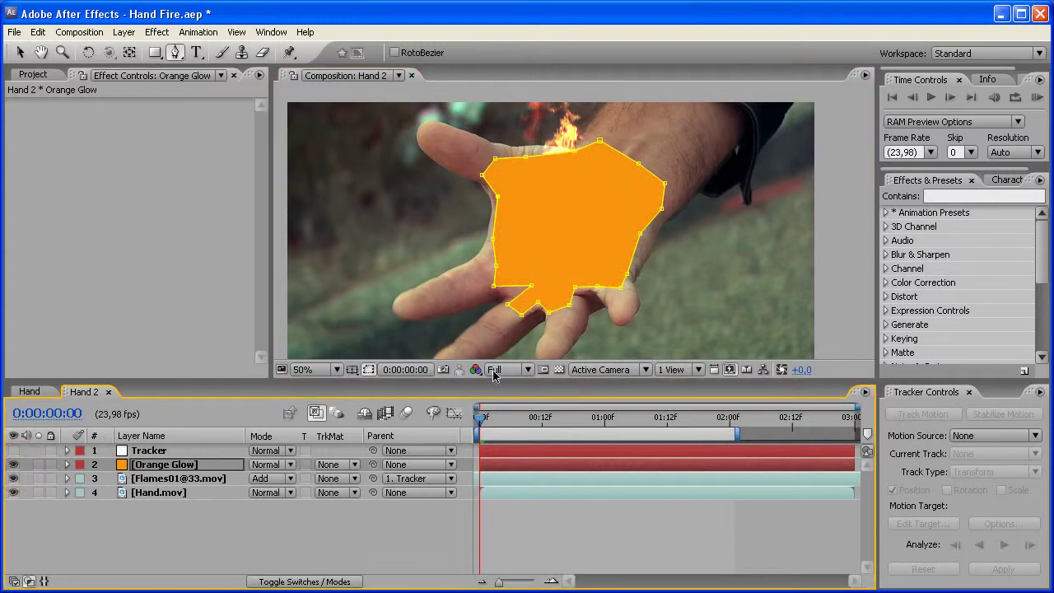
pyautogui.click(353, 537)
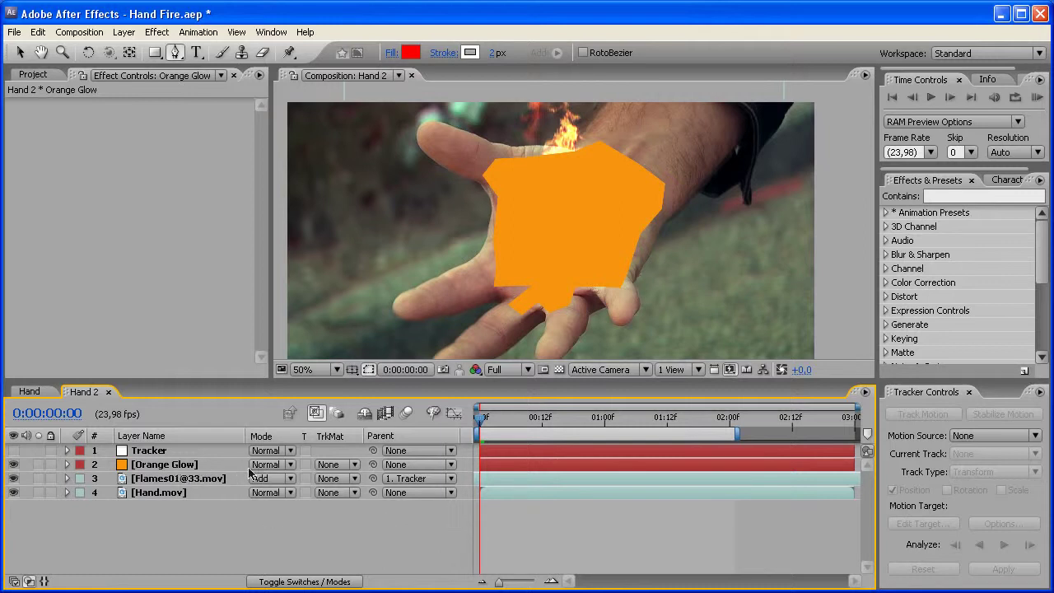
# Reveal the mask properties of the Orange Glow layer and set its Mask Feather to 75 pixels
pyautogui.click(215, 466)
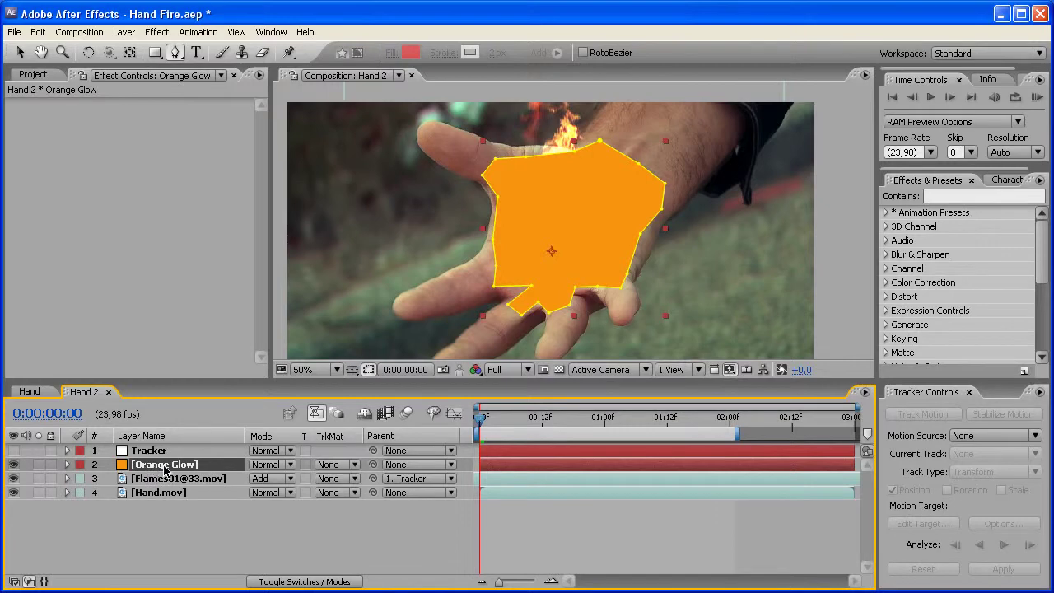
pyautogui.press('m')
pyautogui.press('m')
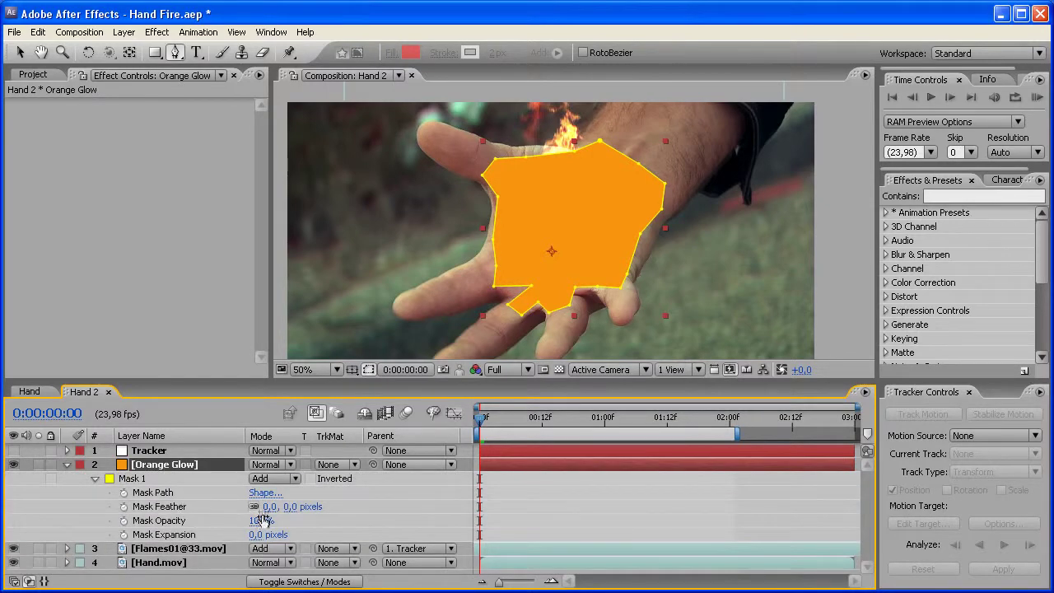
pyautogui.moveTo(270, 509); pyautogui.dragTo(338, 508)
# Reveal the Orange Glow layer's Opacity, set it to 37%, and collapse the layer's properties
pyautogui.click(189, 467)
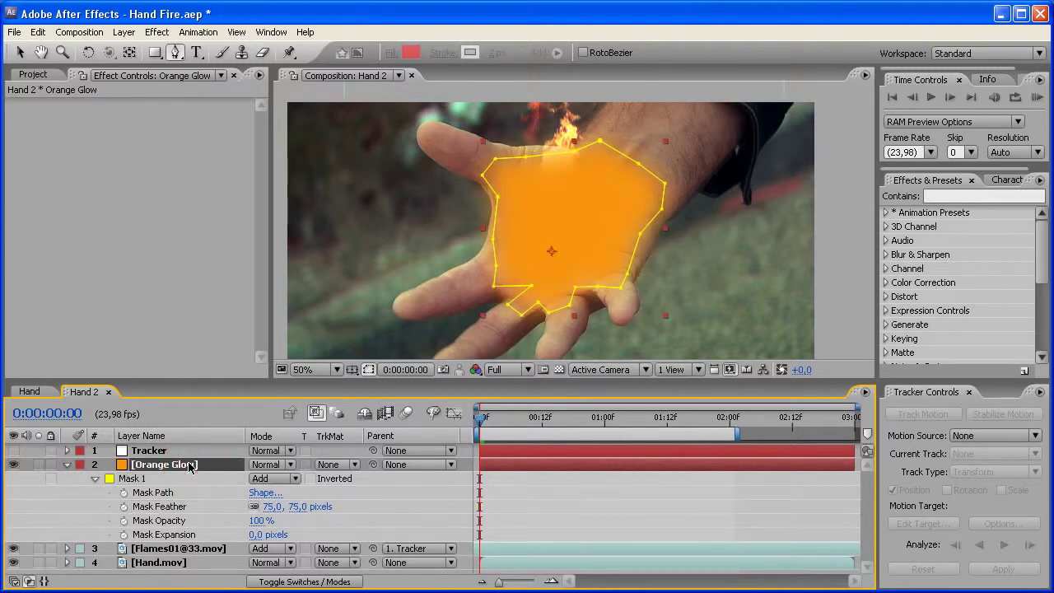
pyautogui.hotkey('shift', 't')
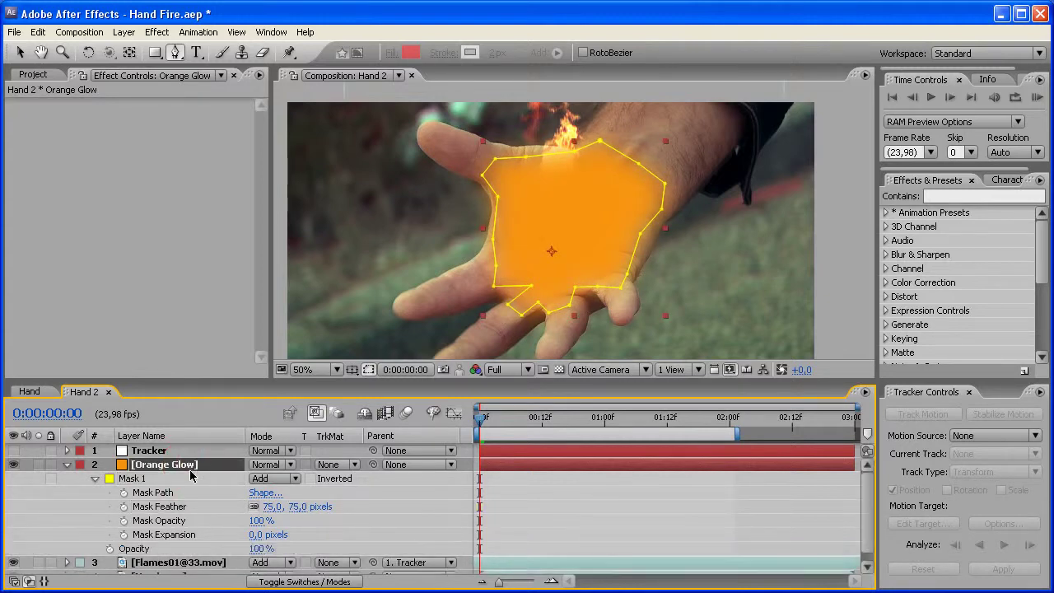
pyautogui.click(260, 548)
pyautogui.press('Return')
pyautogui.press('KP_Enter')
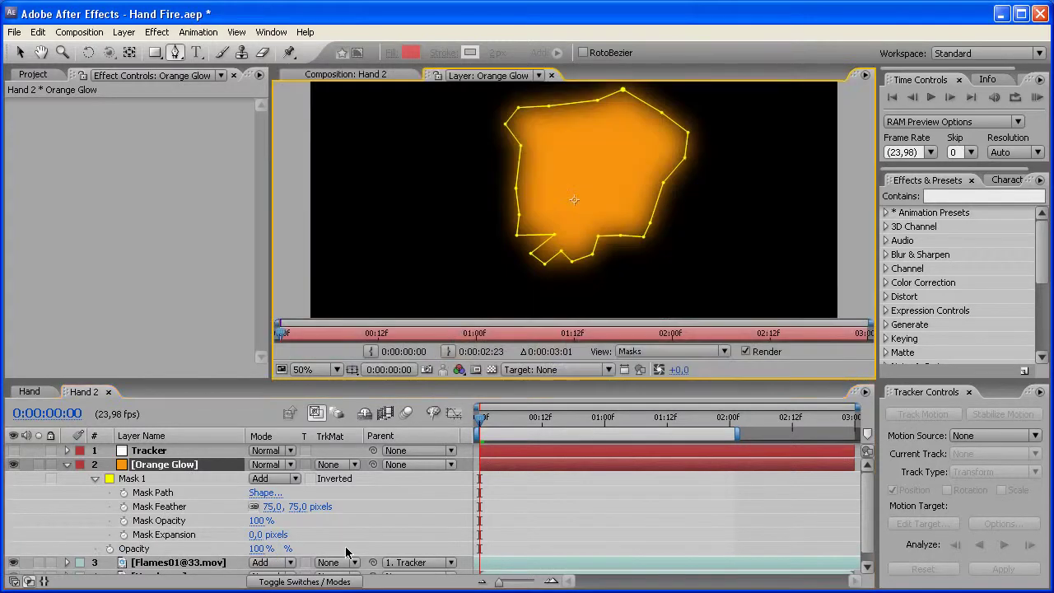
pyautogui.click(551, 75)
pyautogui.click(262, 549)
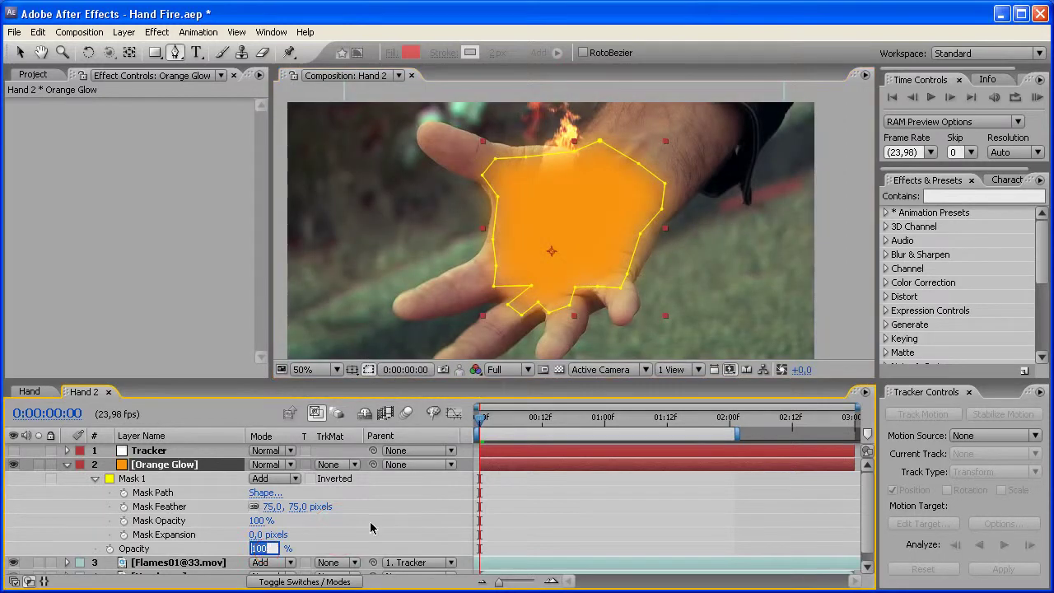
pyautogui.write('37')
pyautogui.press('Return')
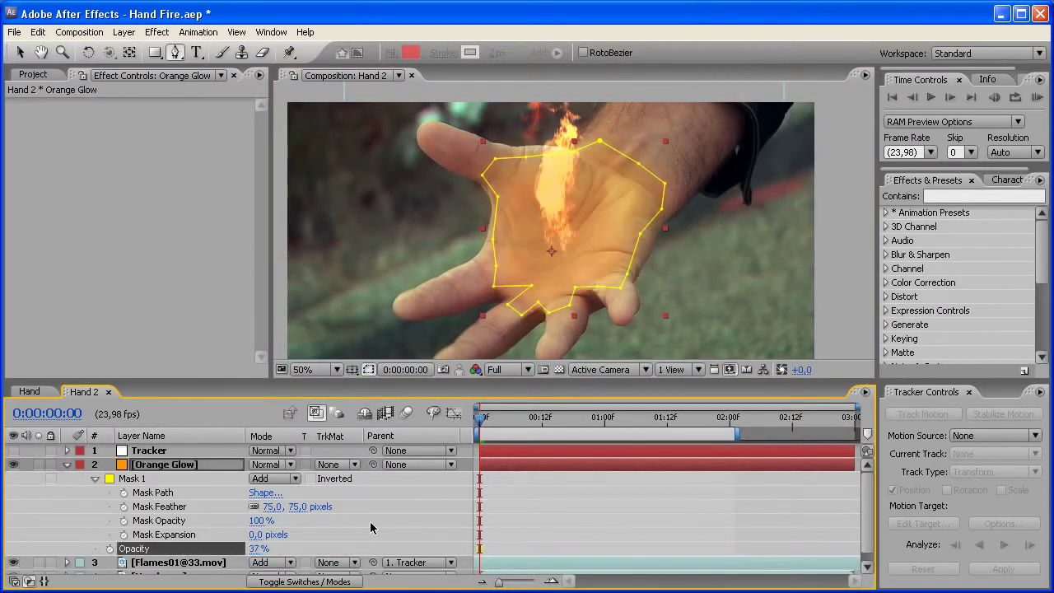
pyautogui.click(67, 464)
pyautogui.click(130, 520)
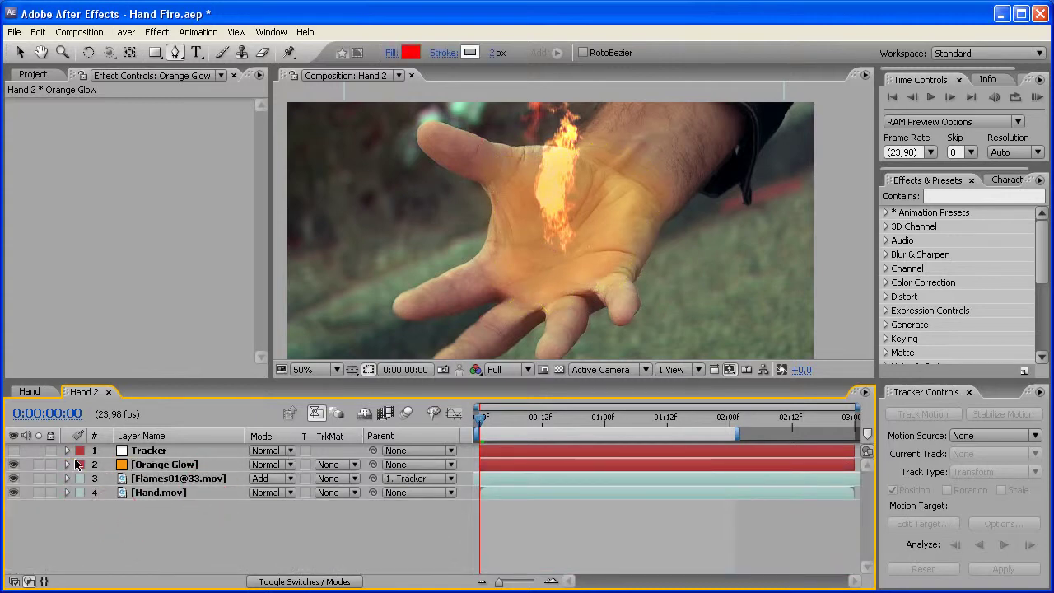
# Set the Orange Glow layer's blending mode to Add, comparing it with Normal
pyautogui.click(268, 466)
pyautogui.click(274, 433)
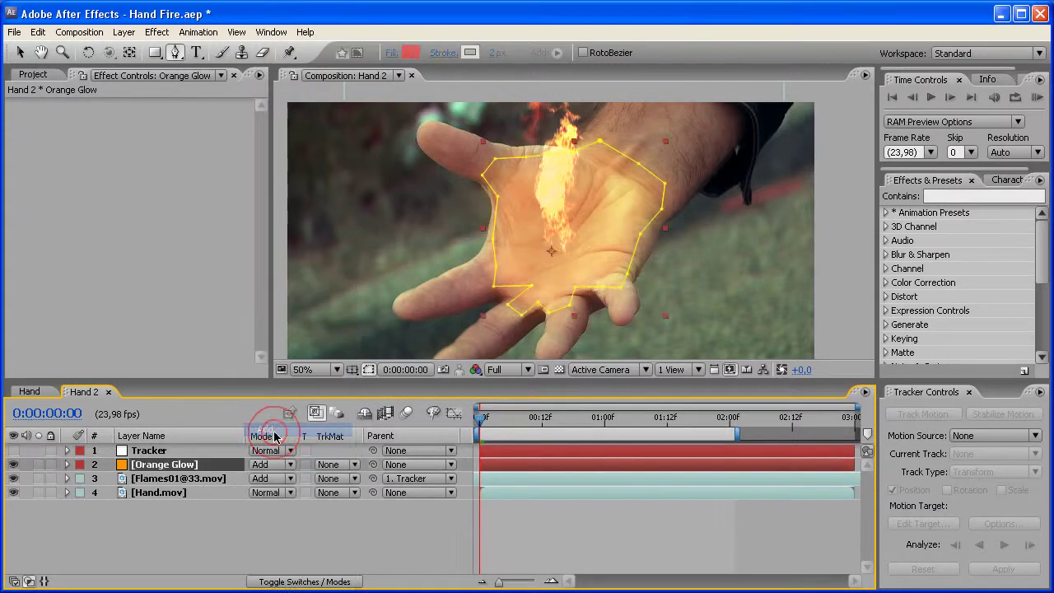
pyautogui.click(352, 535)
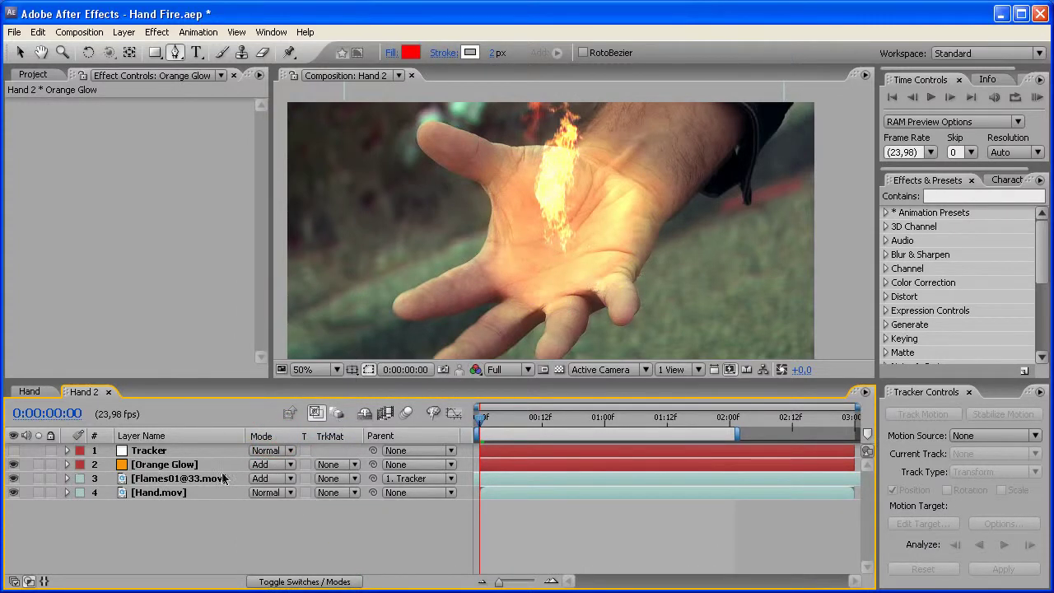
pyautogui.click(266, 478)
pyautogui.click(292, 290)
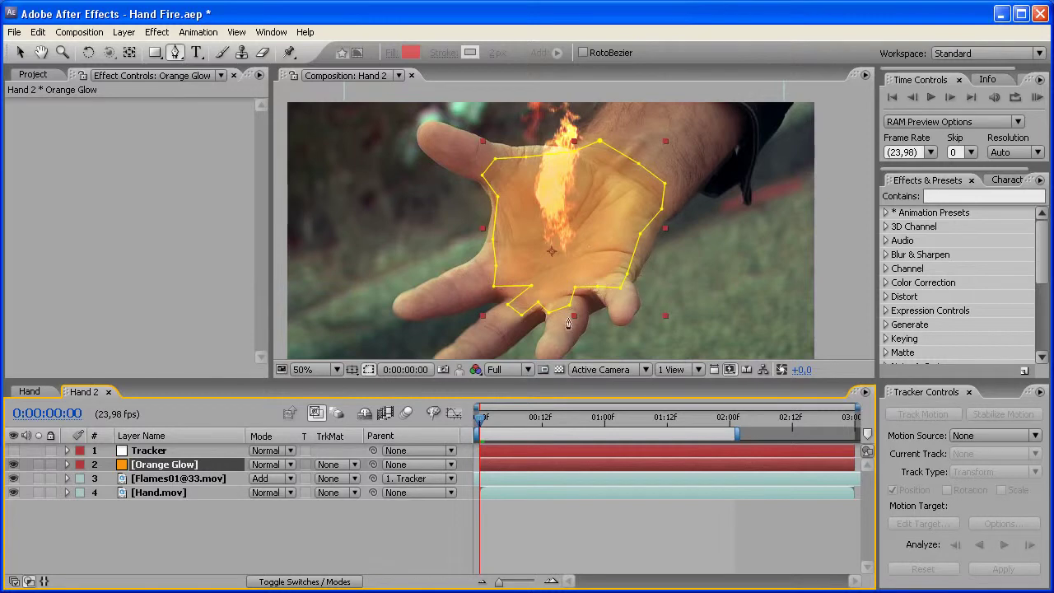
pyautogui.click(266, 464)
pyautogui.click(271, 427)
pyautogui.click(321, 535)
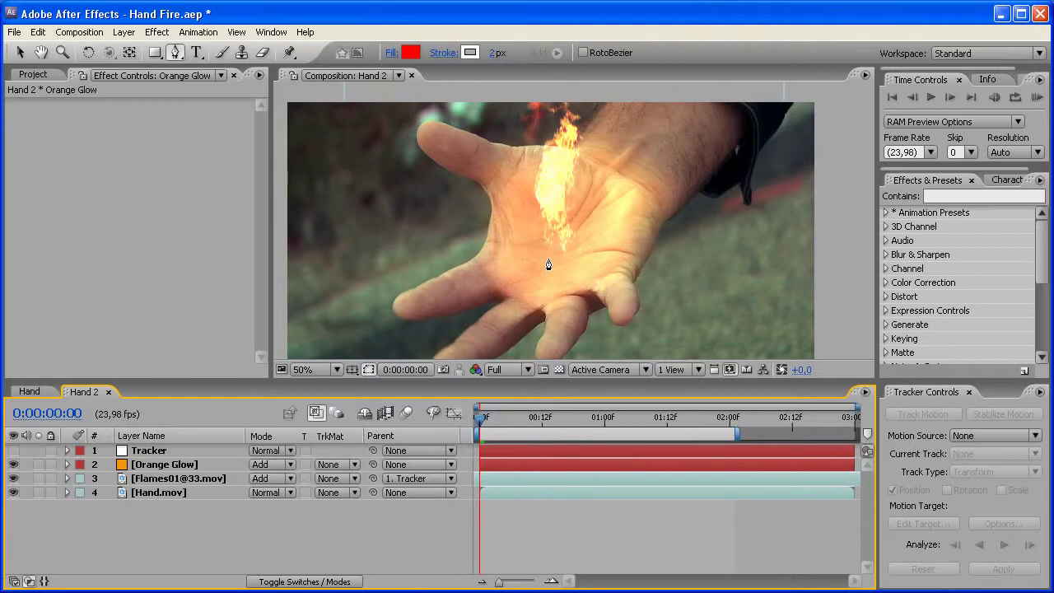
# Add the Stylize Glow effect to the Orange Glow layer and base the glow on the Alpha Channel
pyautogui.click(165, 464)
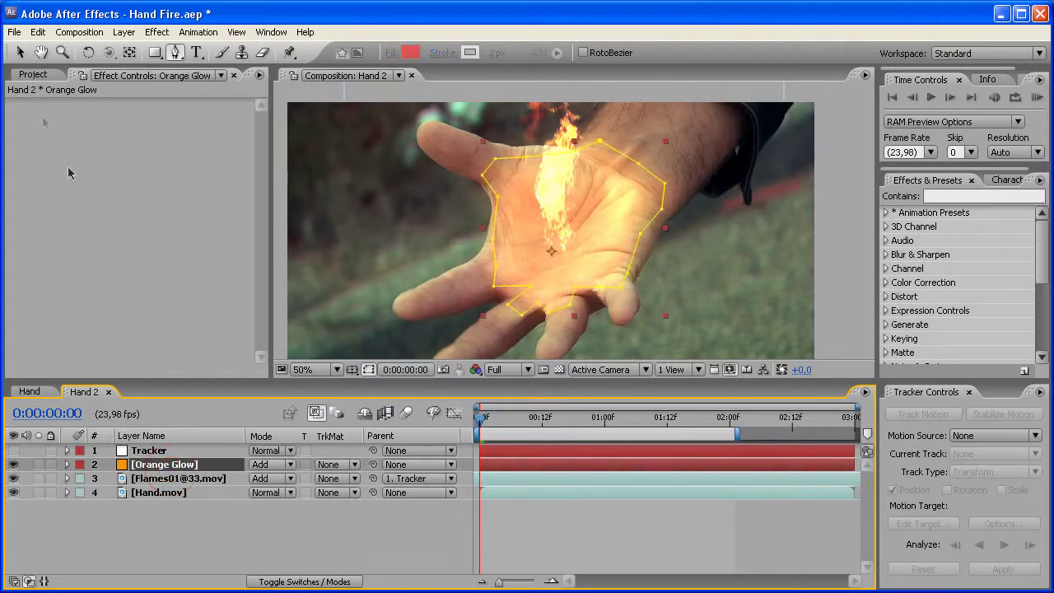
pyautogui.click(19, 52)
pyautogui.click(158, 33)
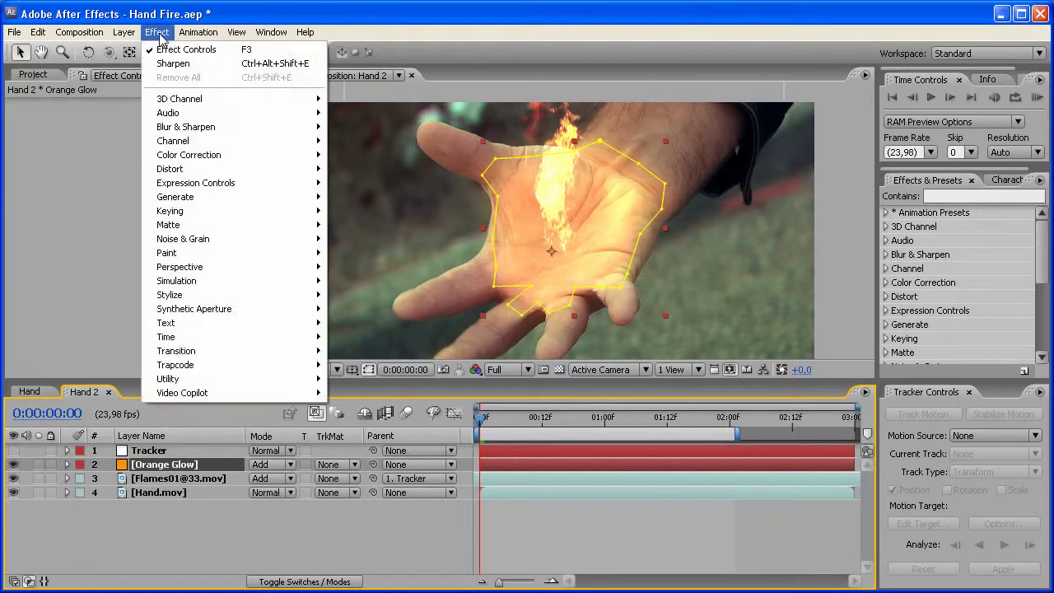
pyautogui.moveTo(247, 295)
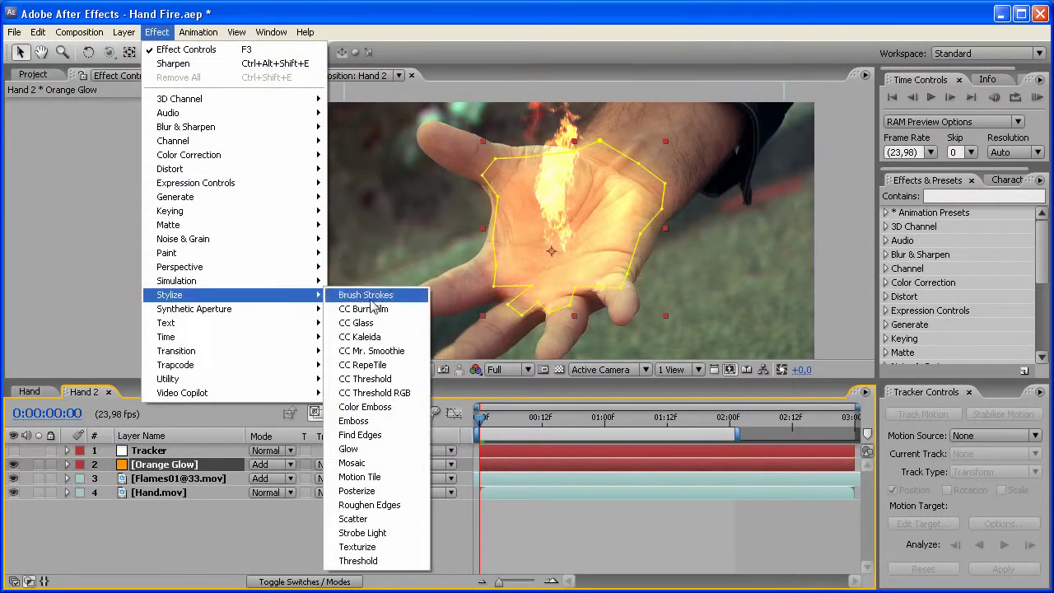
pyautogui.click(354, 449)
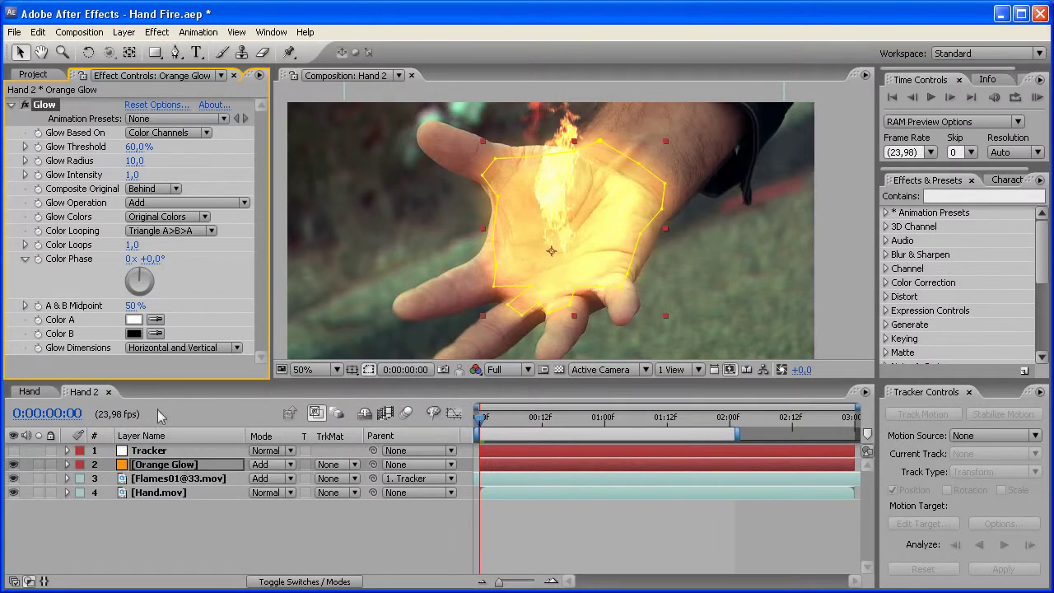
pyautogui.click(169, 132)
pyautogui.click(168, 117)
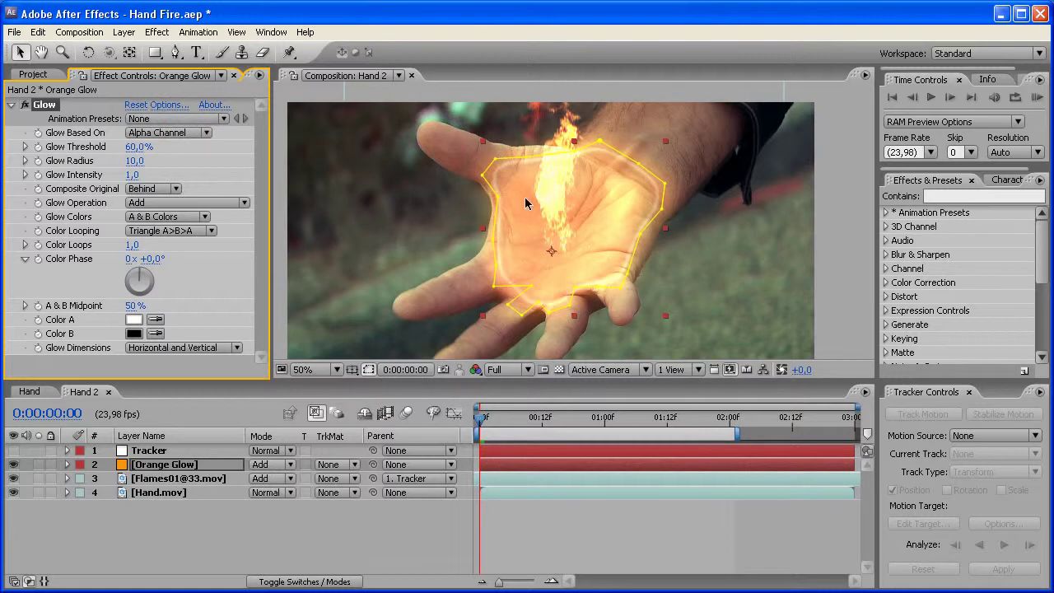
# Set the Glow Threshold to 100% and shift the Orange Glow layer slightly down and to the left on the palm
pyautogui.click(138, 147)
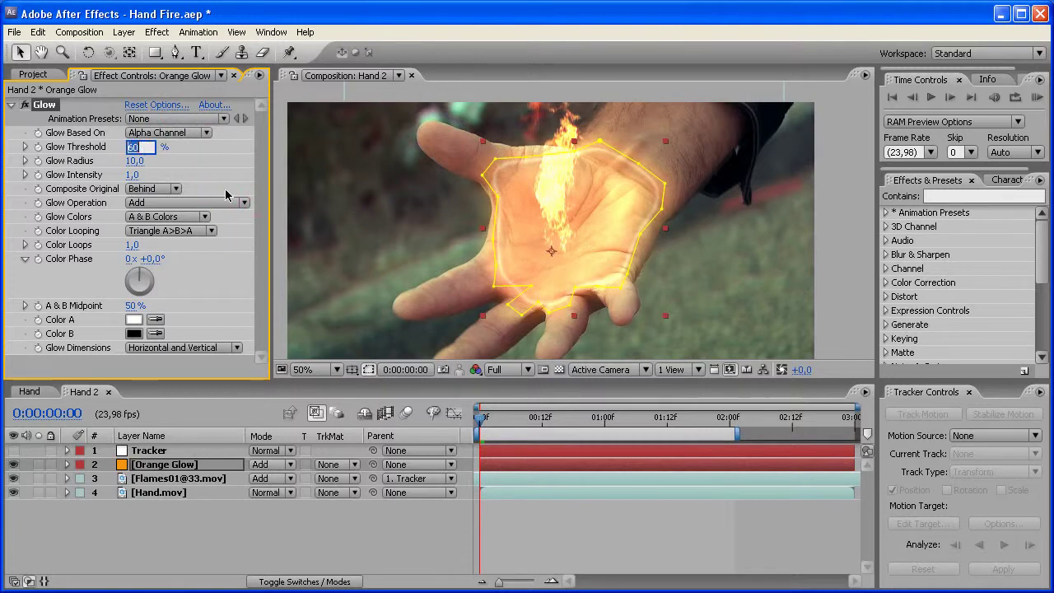
pyautogui.write('95')
pyautogui.press('Return')
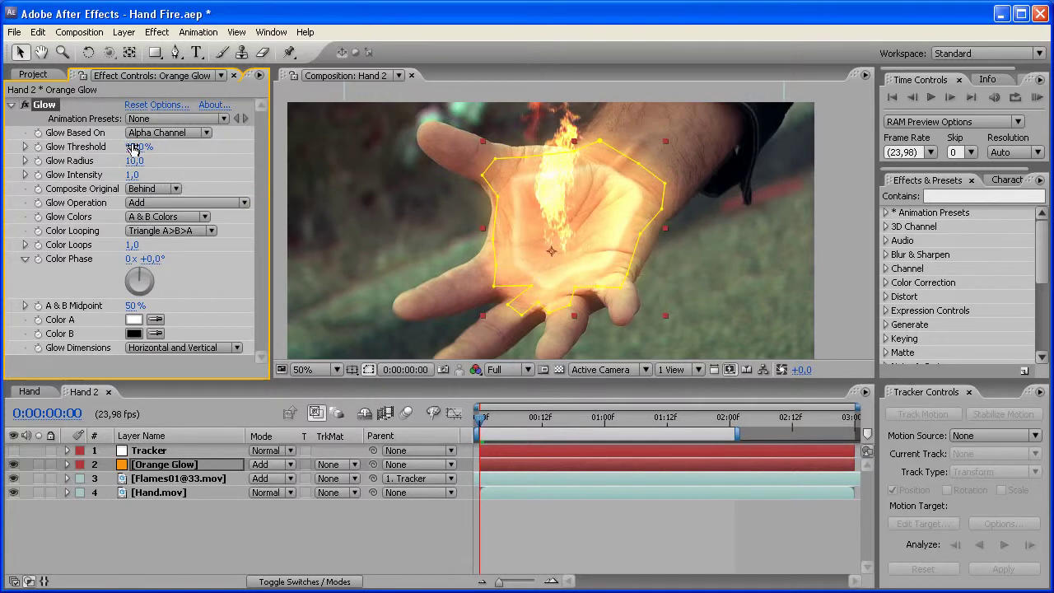
pyautogui.moveTo(142, 147); pyautogui.dragTo(151, 146)
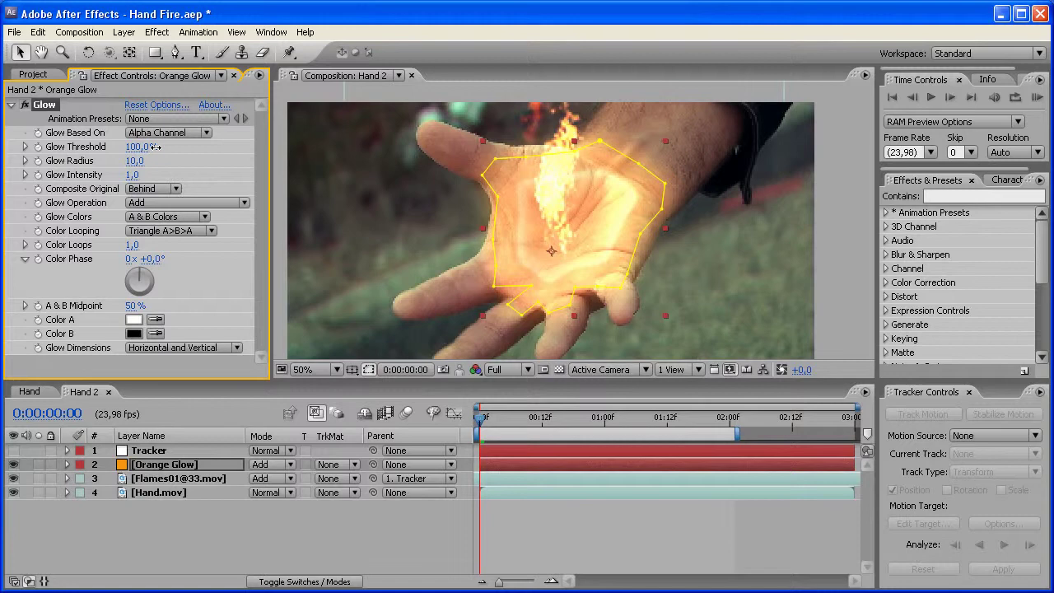
pyautogui.click(590, 262)
pyautogui.moveTo(590, 262); pyautogui.dragTo(582, 268)
pyautogui.click(457, 535)
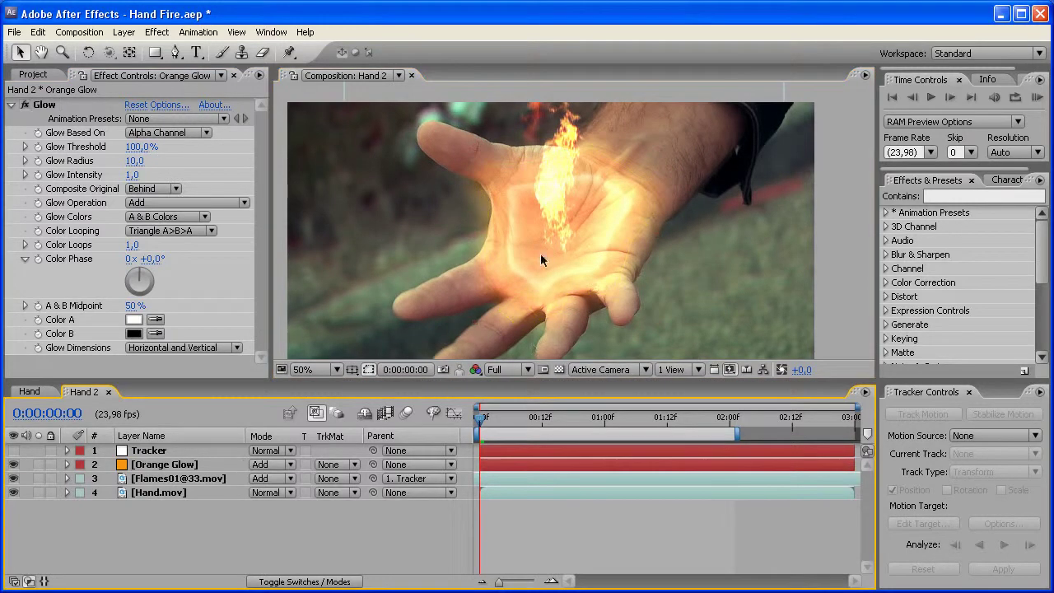
# Set the Glow Radius to 92 and the Glow Intensity to 8 on the Orange Glow layer
pyautogui.click(134, 161)
pyautogui.write('92')
pyautogui.press('Return')
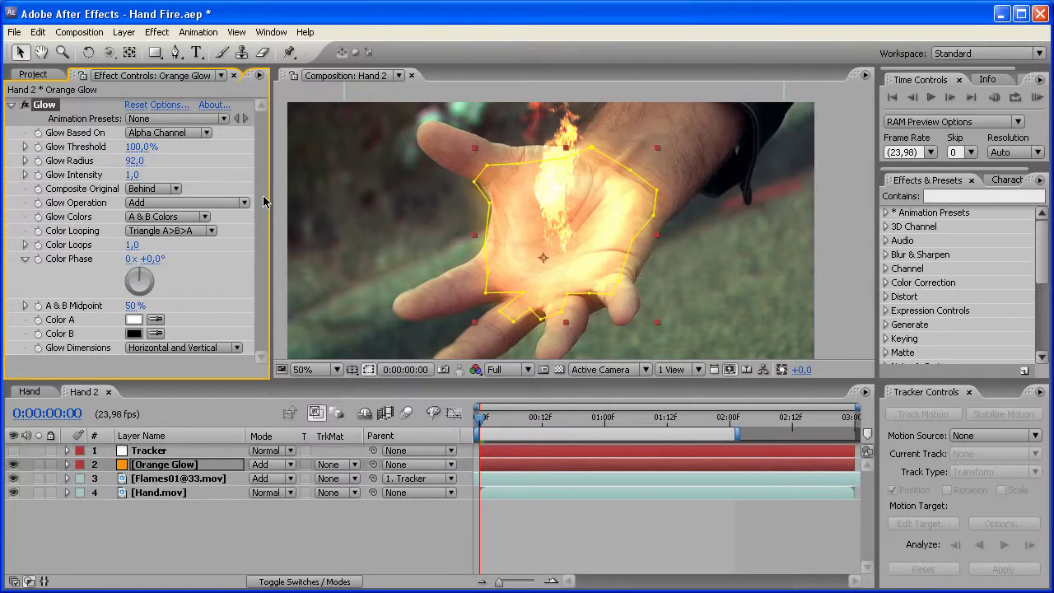
pyautogui.click(132, 175)
pyautogui.write('8')
pyautogui.press('Return')
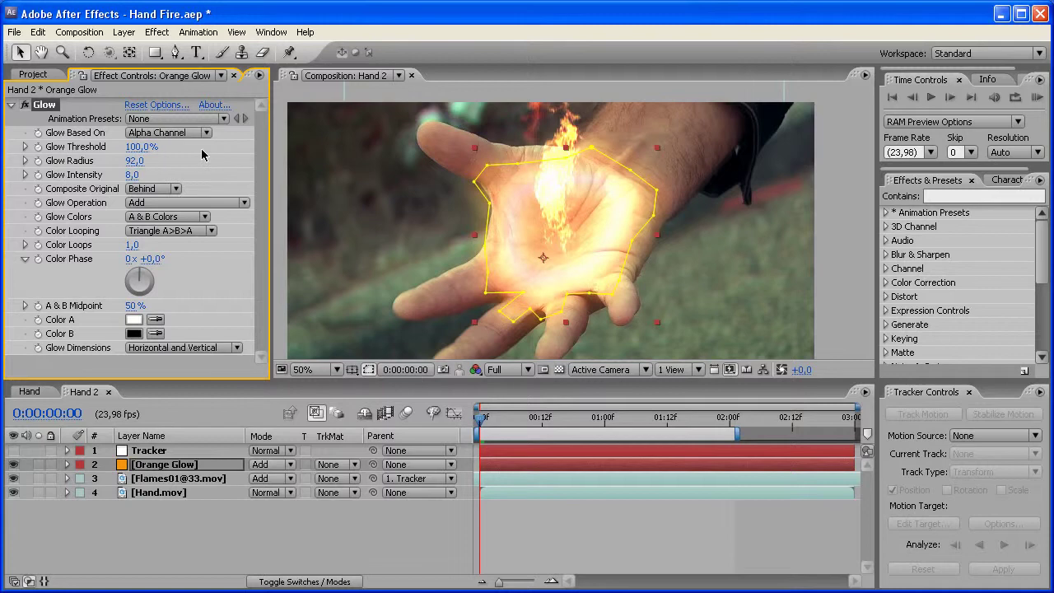
pyautogui.click(494, 548)
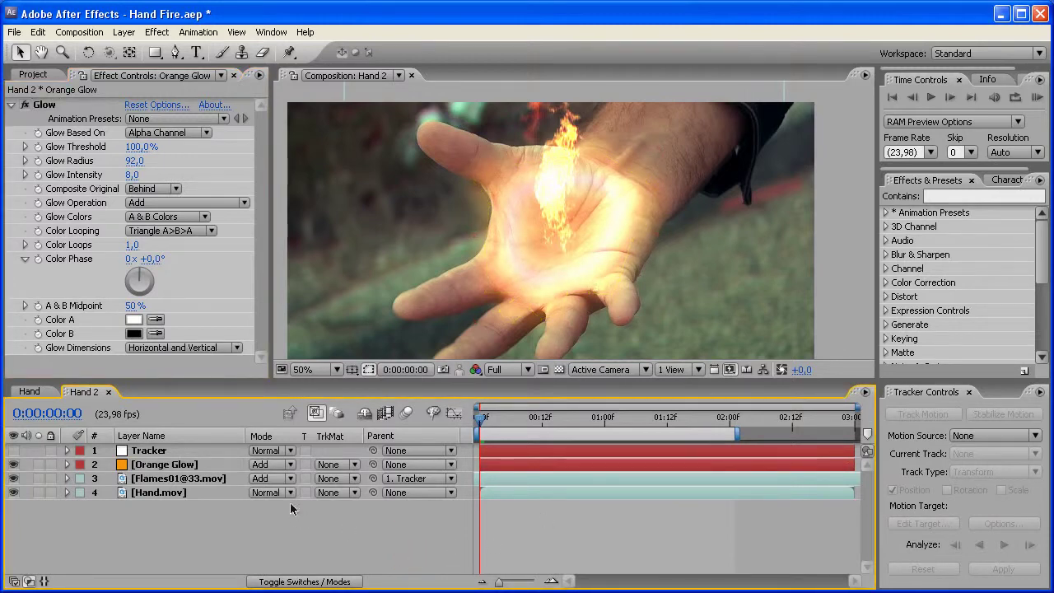
pyautogui.moveTo(174, 466); pyautogui.dragTo(204, 498)
pyautogui.click(230, 517)
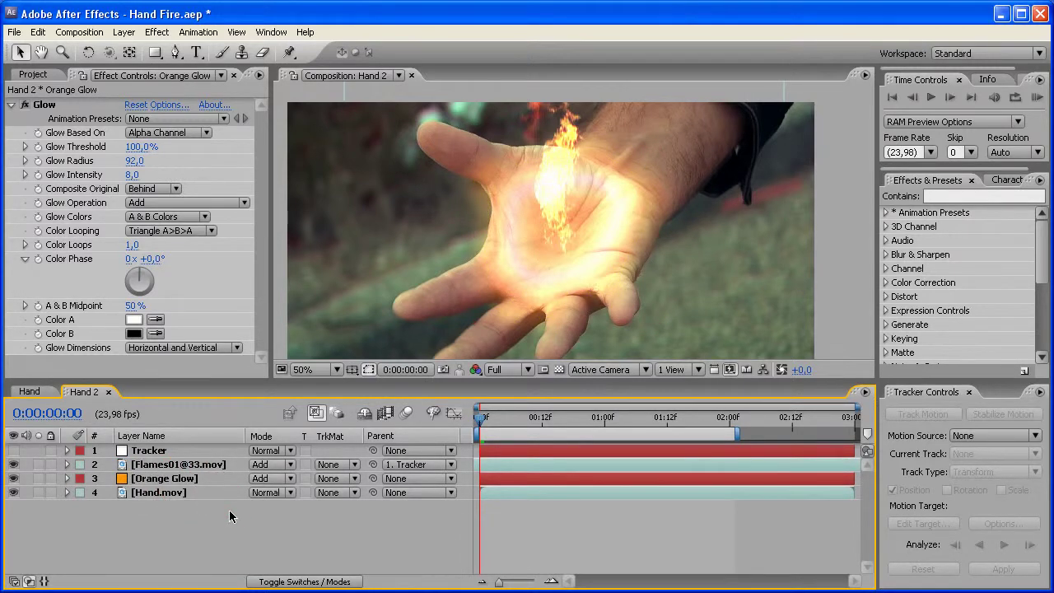
pyautogui.moveTo(184, 465); pyautogui.dragTo(191, 487)
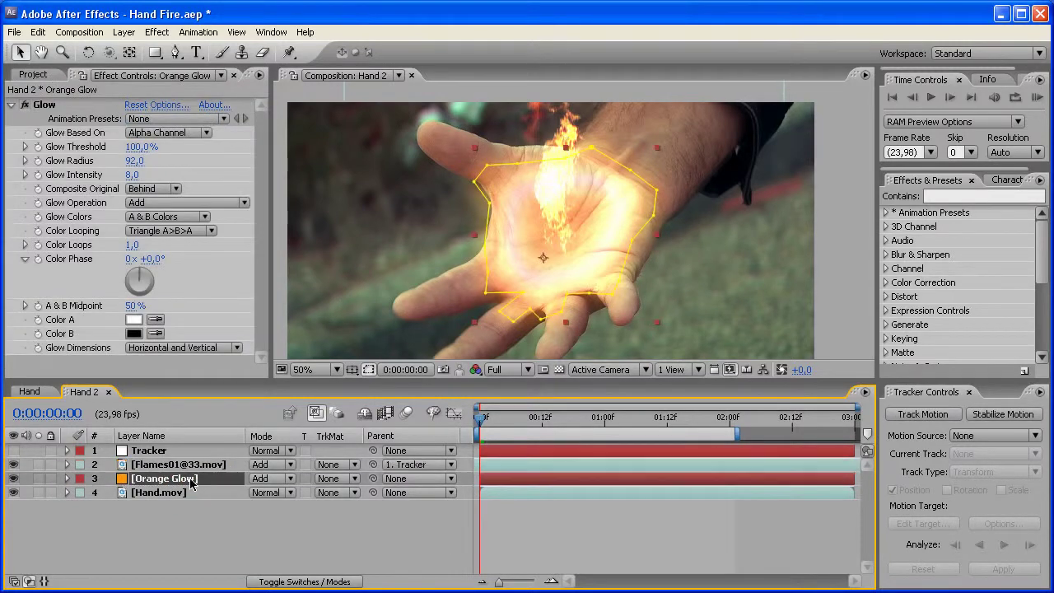
pyautogui.click(272, 533)
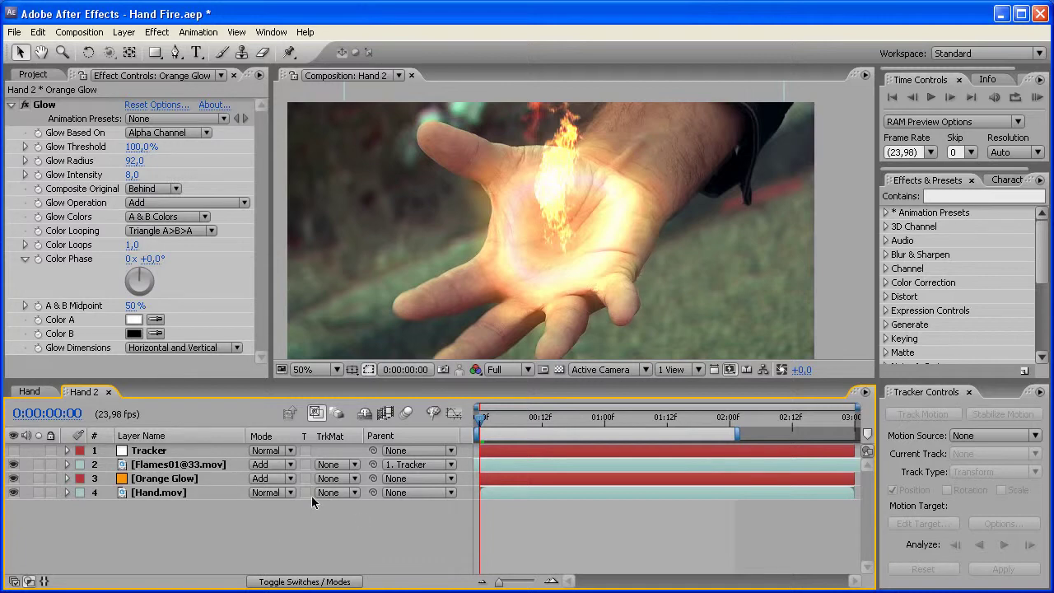
pyautogui.moveTo(373, 478); pyautogui.dragTo(157, 450)
pyautogui.moveTo(493, 420)
pyautogui.mouseDown()
pyautogui.moveTo(654, 418)
pyautogui.moveTo(504, 408)
pyautogui.moveTo(479, 419)
pyautogui.mouseUp()
# Apply the expression wiggle(10,10) to the Orange Glow layer's Opacity, collapse the layer, and RAM preview the composition
pyautogui.click(163, 480)
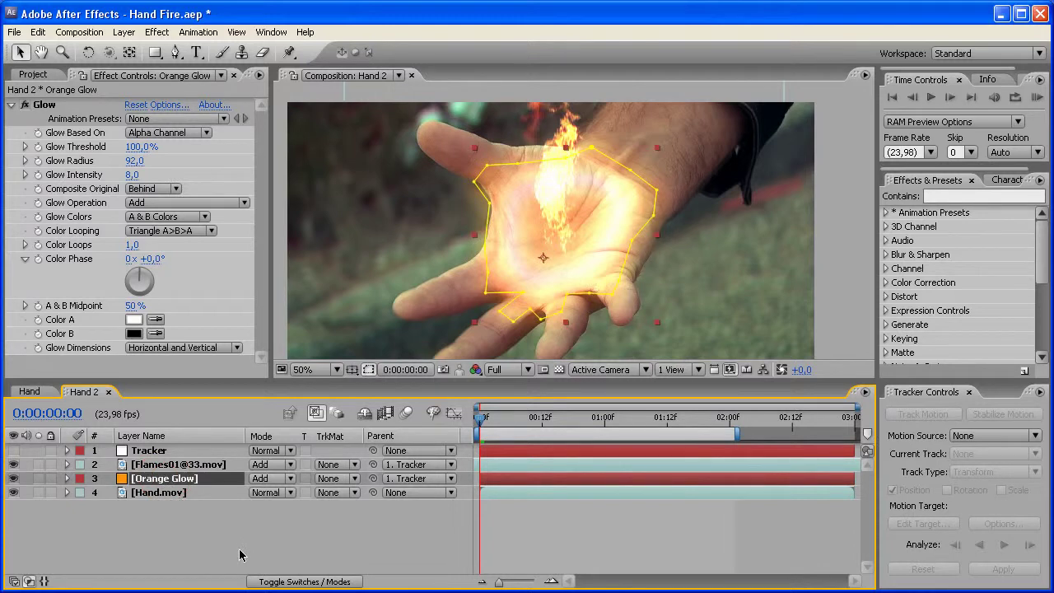
pyautogui.press('t')
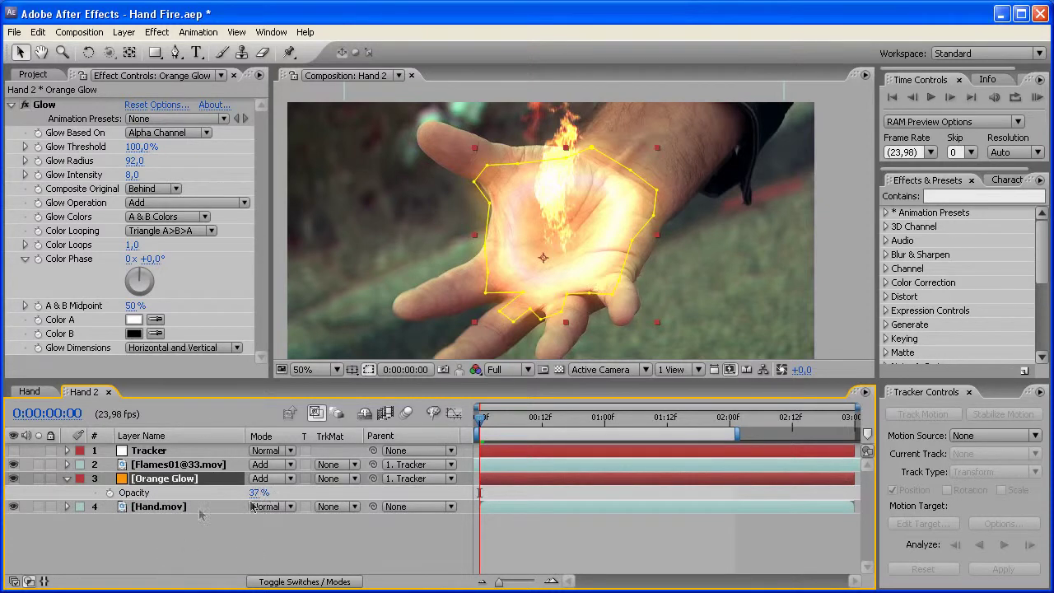
pyautogui.keyDown('alt'); pyautogui.click(110, 493); pyautogui.keyUp('alt')
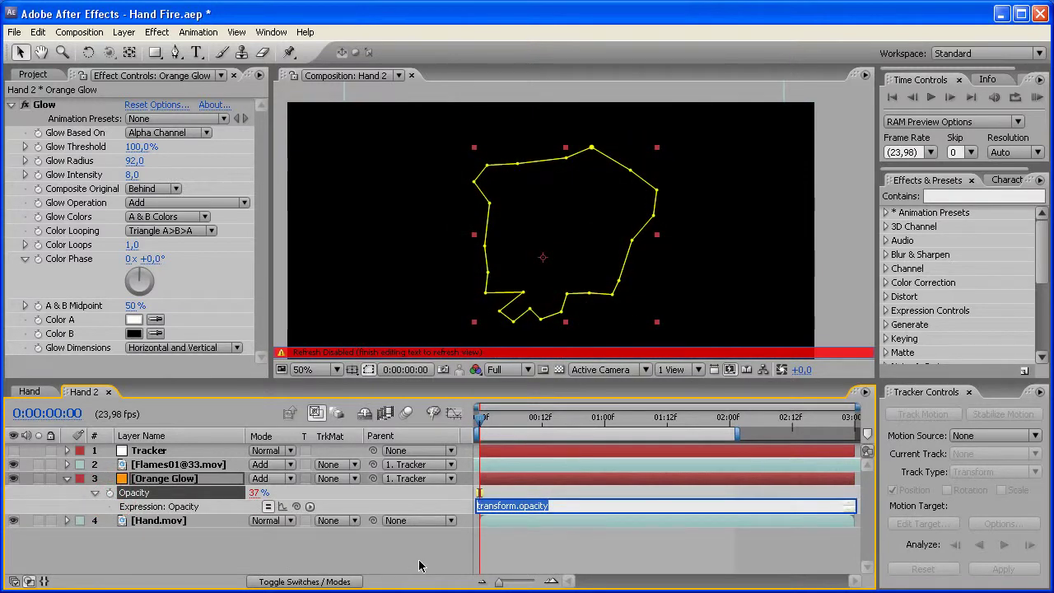
pyautogui.write('wiggle(10,10')
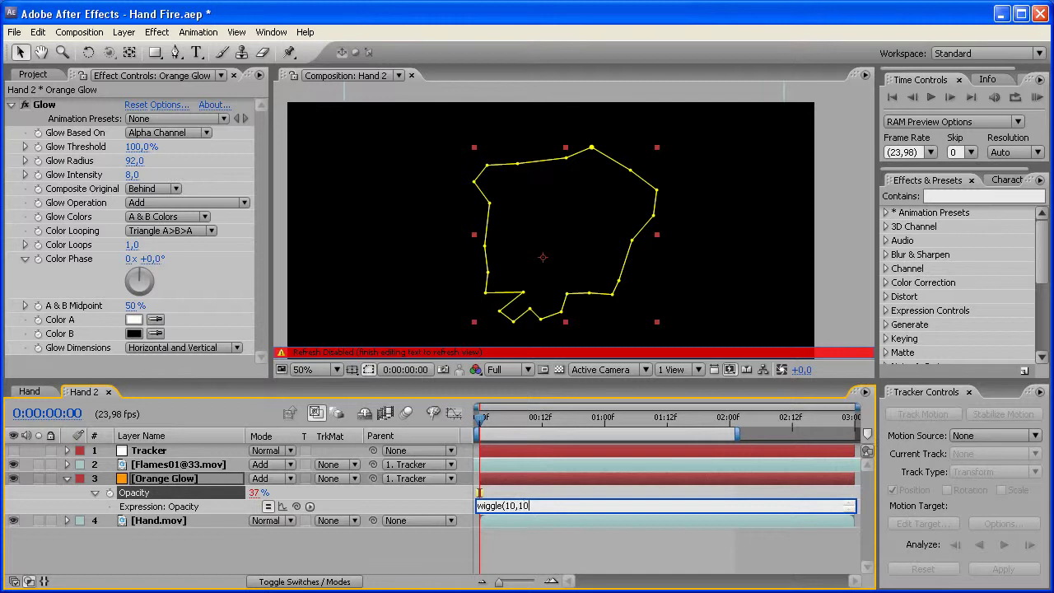
pyautogui.press('KP_Enter')
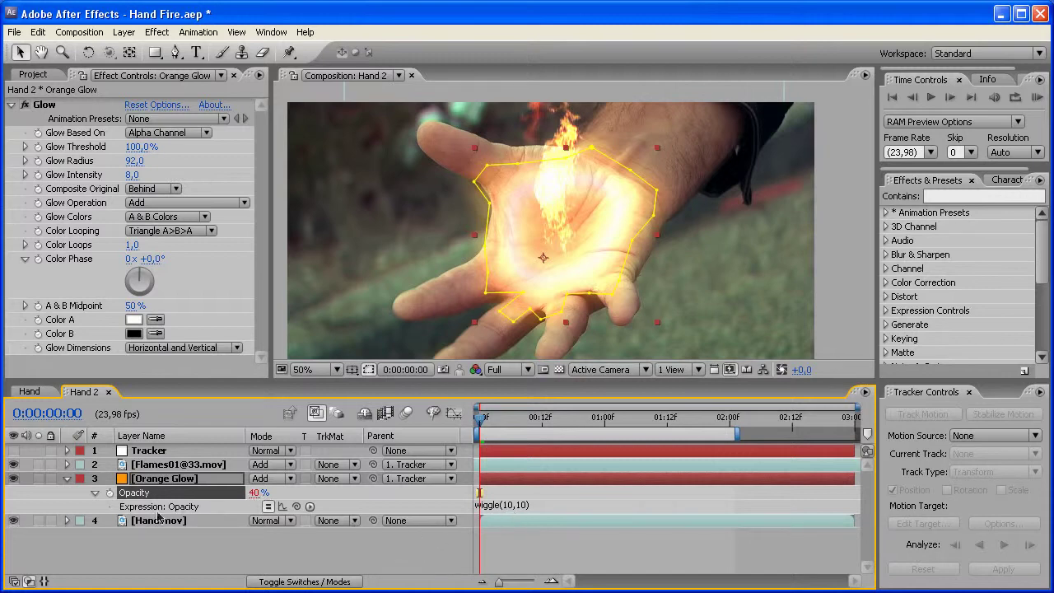
pyautogui.click(397, 543)
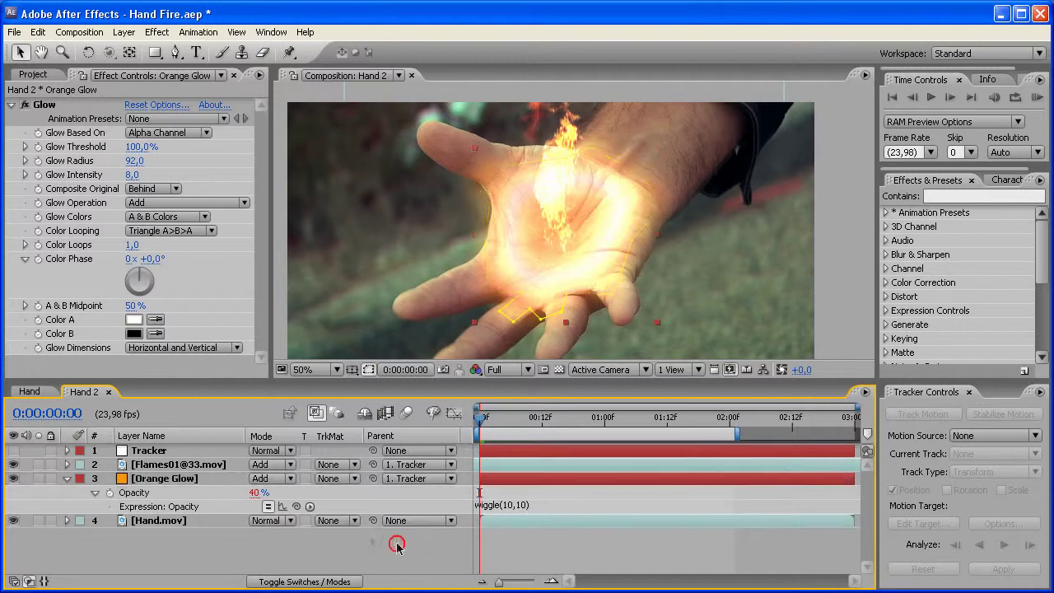
pyautogui.click(67, 479)
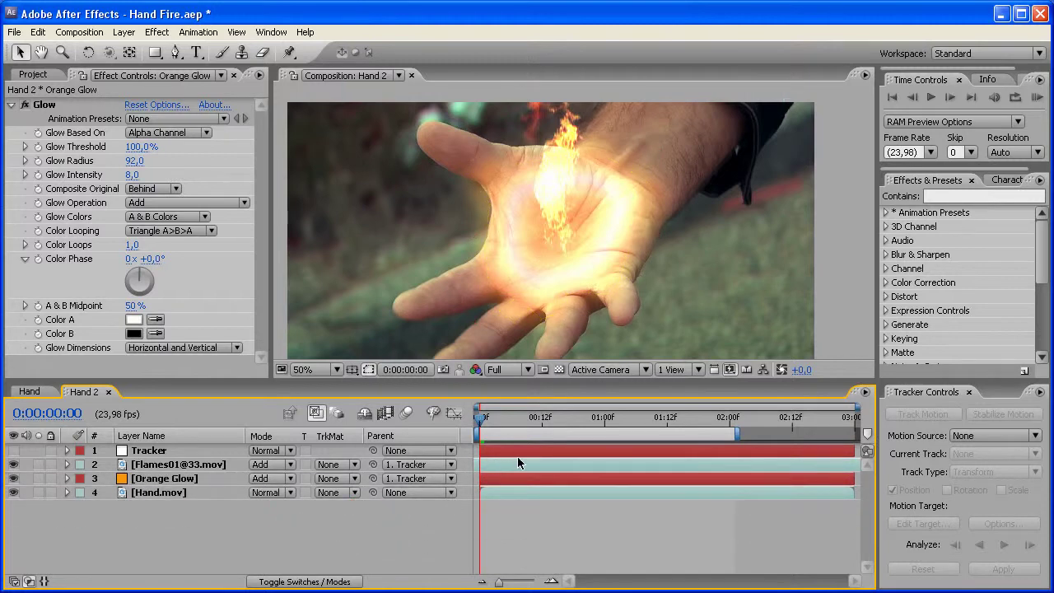
pyautogui.press('KP_0')
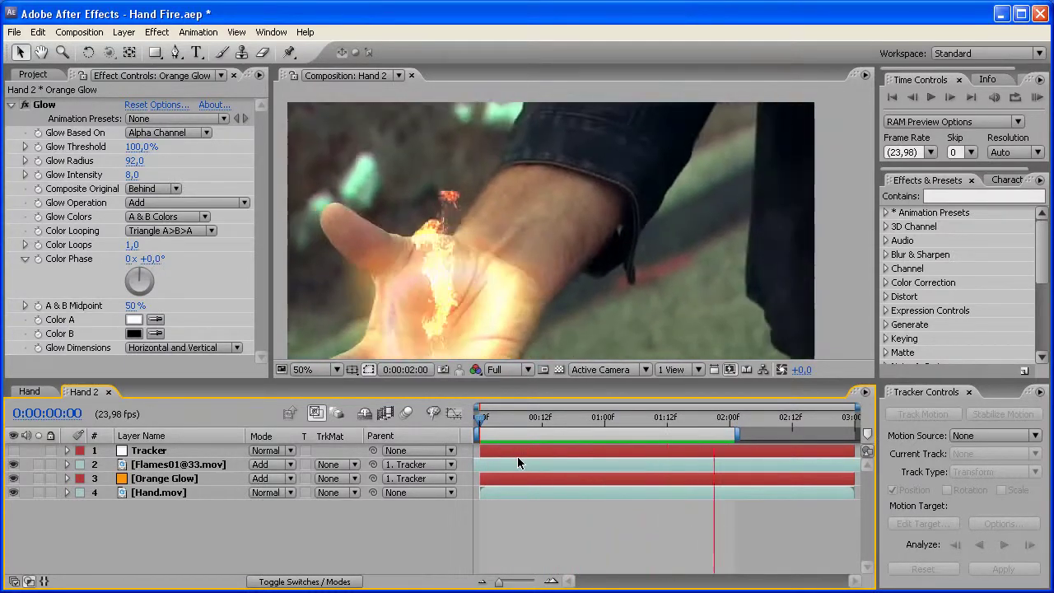
pyautogui.click(176, 478)
pyautogui.moveTo(138, 153); pyautogui.dragTo(188, 146)
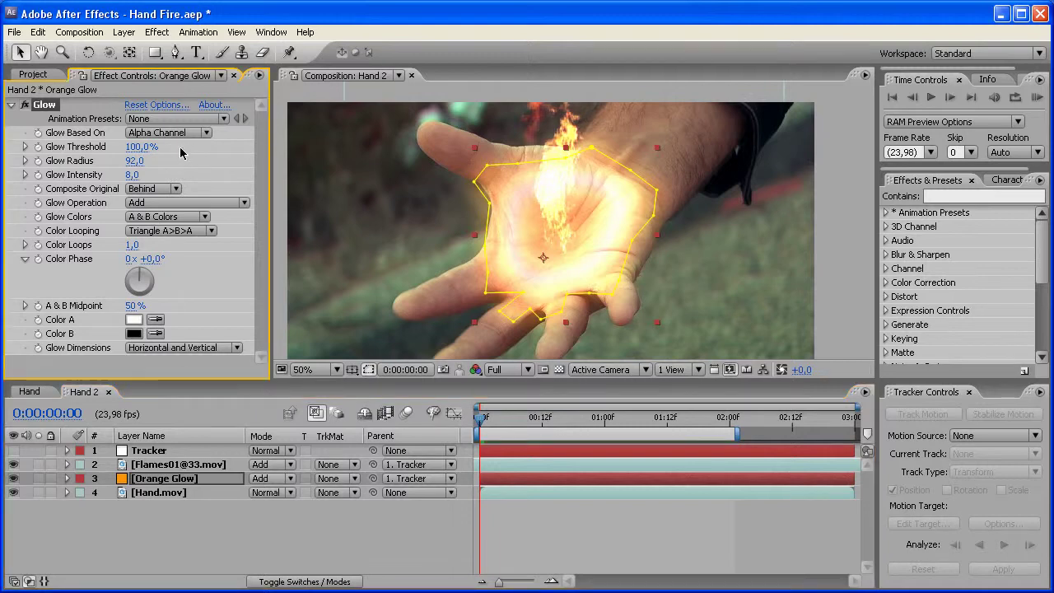
pyautogui.click(182, 464)
pyautogui.click(297, 535)
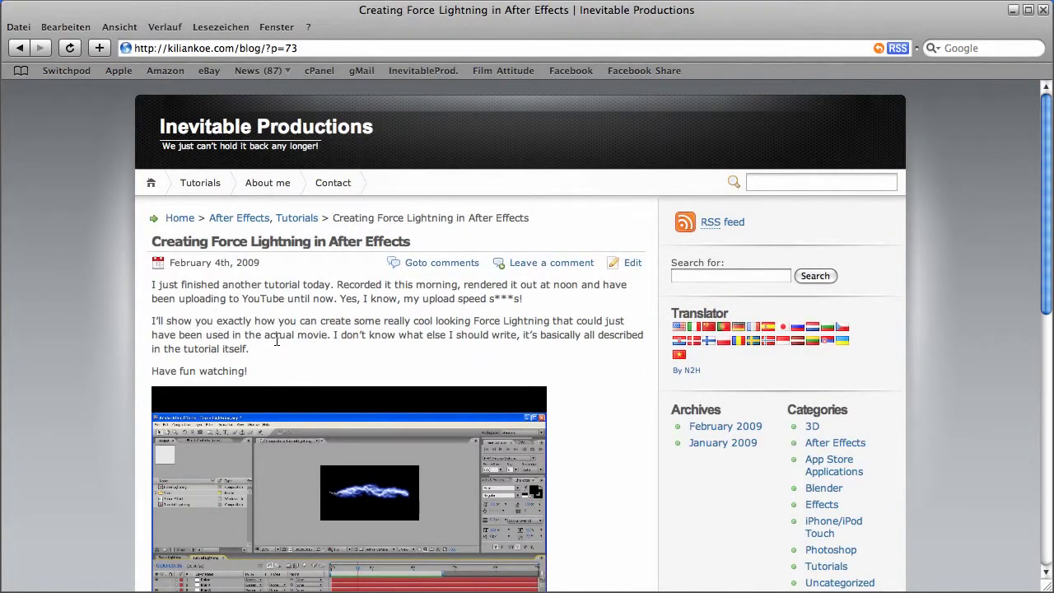
# Play the embedded Force Lightning tutorial video muted, view it in full screen, then exit full screen and pause it
pyautogui.moveTo(1046, 204); pyautogui.dragTo(1046, 274)
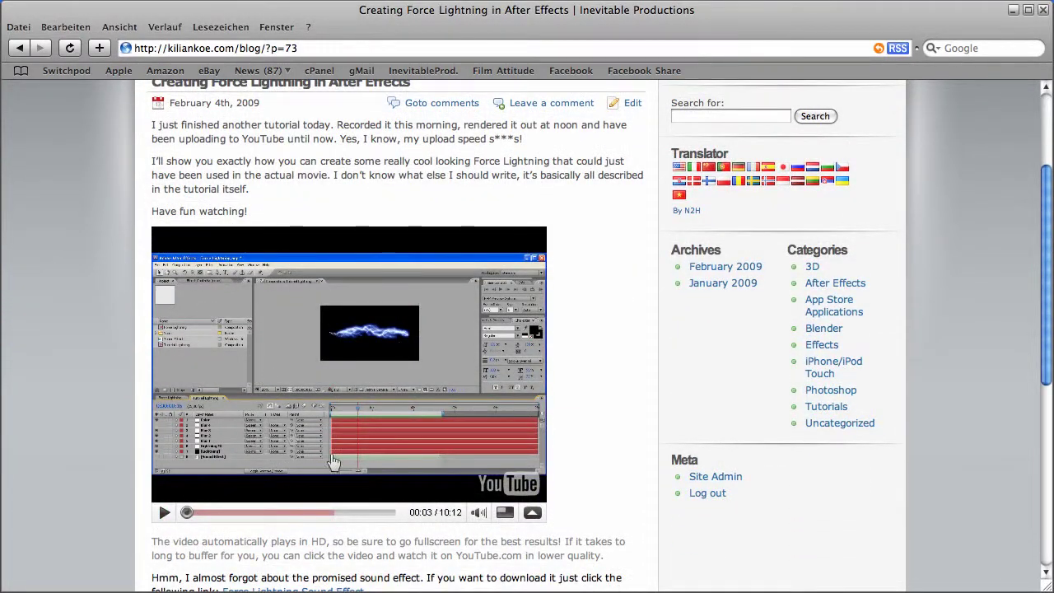
pyautogui.moveTo(478, 512)
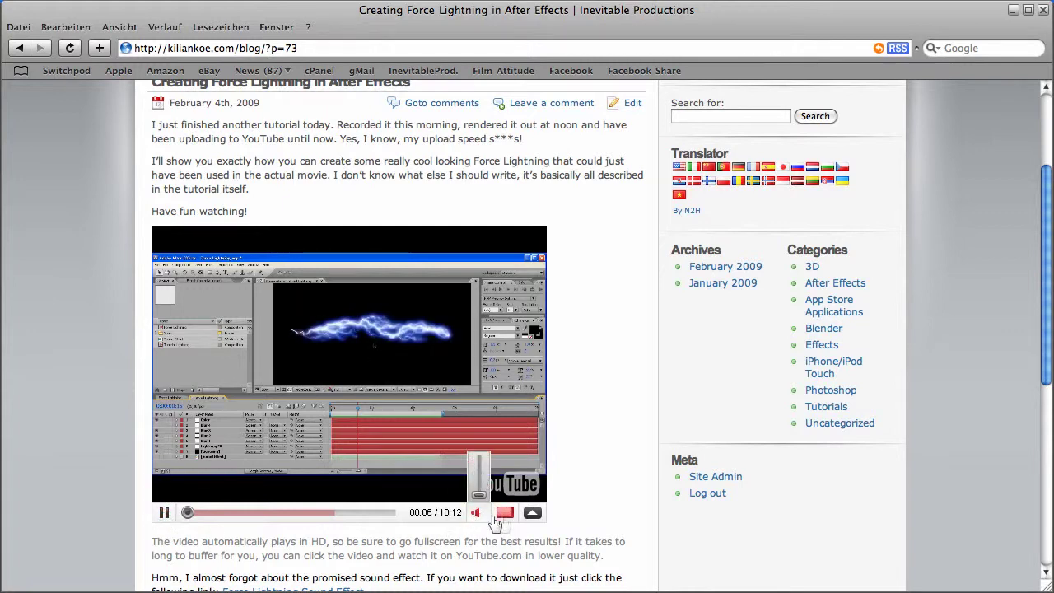
pyautogui.click(532, 512)
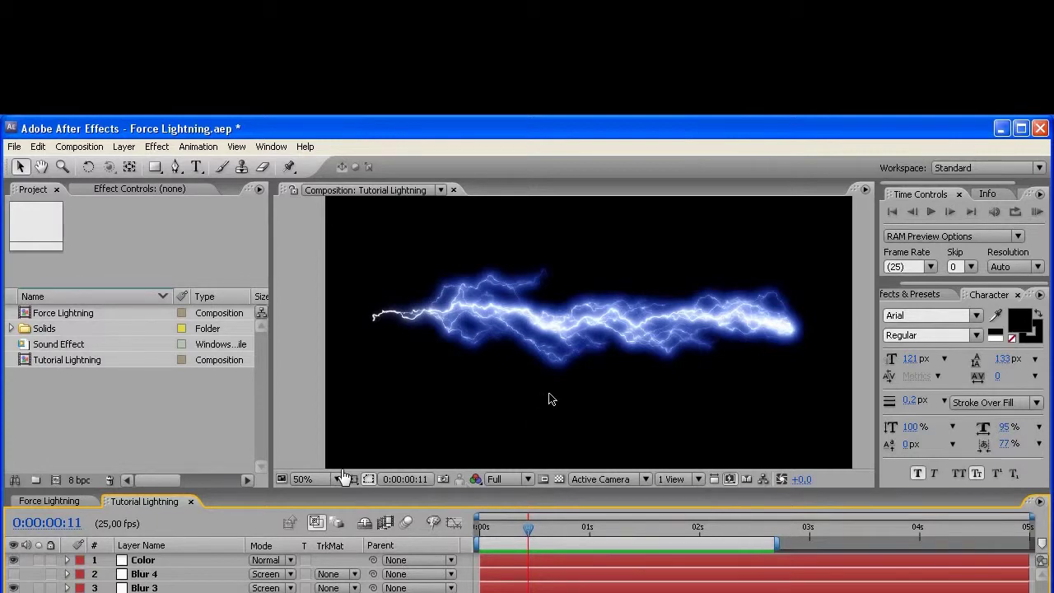
pyautogui.press('Escape')
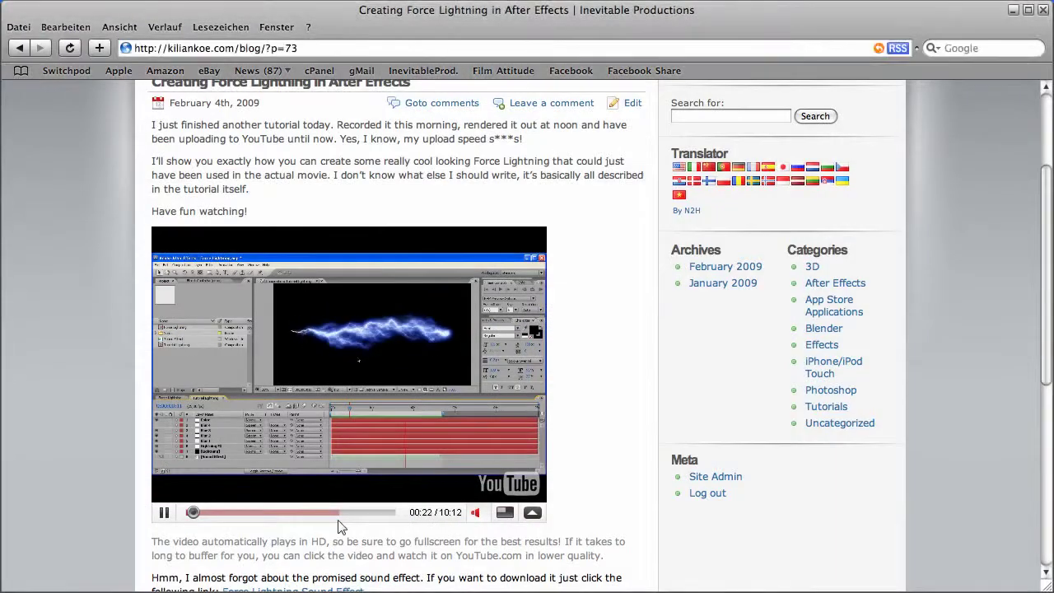
pyautogui.click(164, 512)
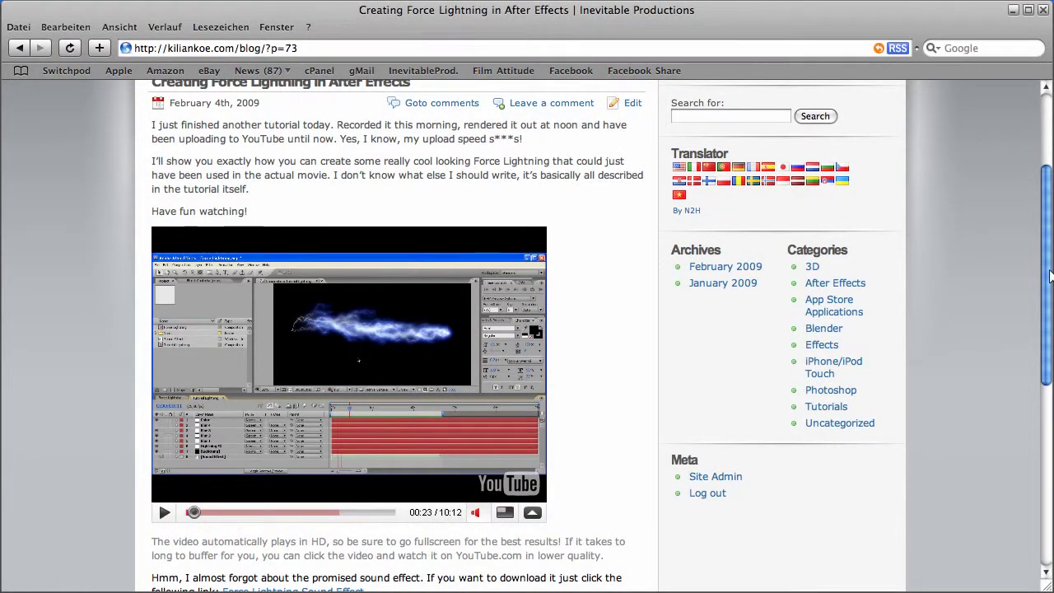
# Return from the Force Lightning post to the home page of the Inevitable Productions blog
pyautogui.moveTo(1050, 277); pyautogui.dragTo(1040, 182)
pyautogui.click(154, 183)
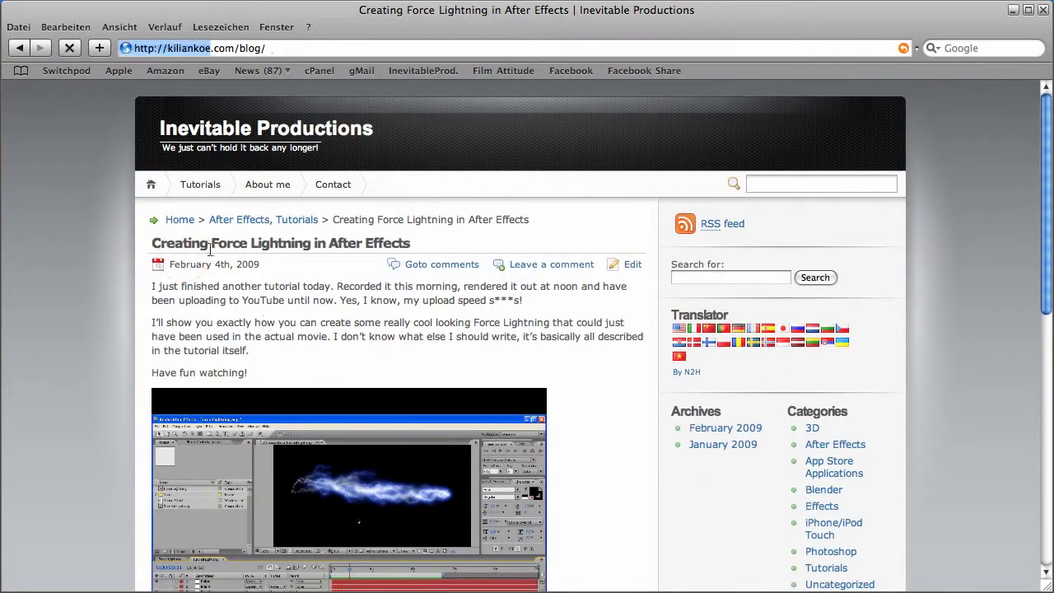